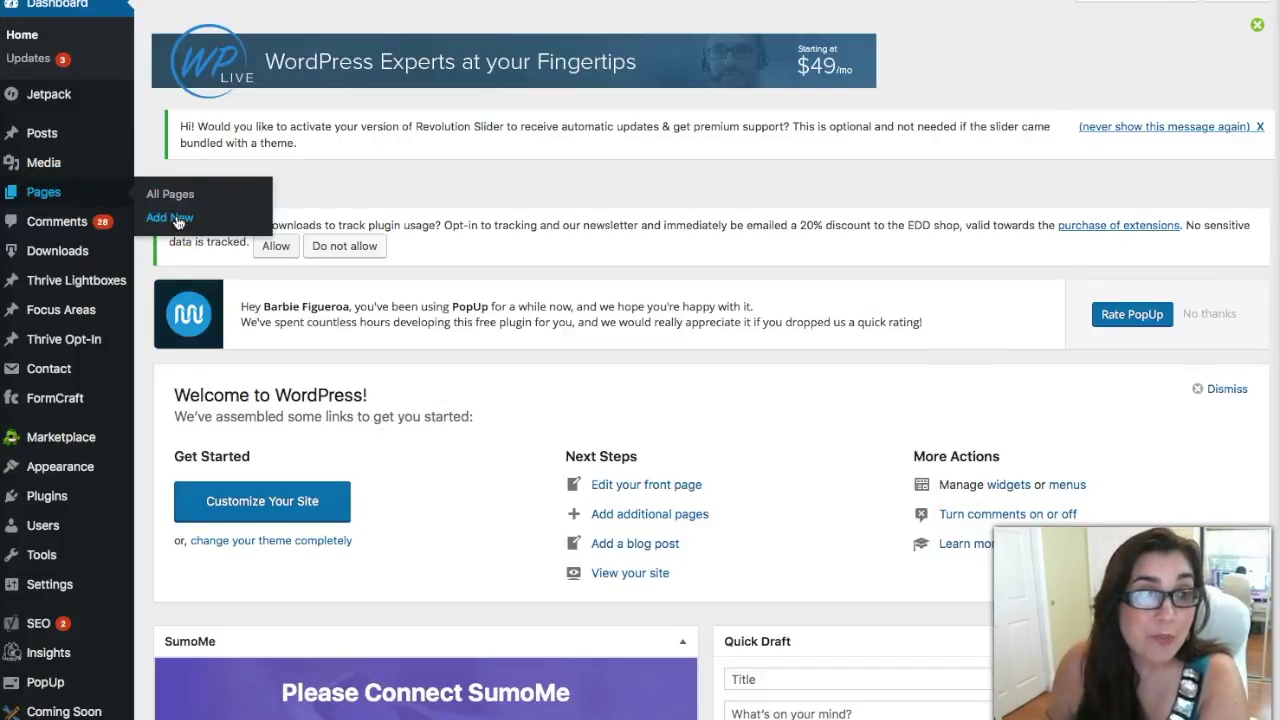
- Create a new page titled "Test Capture Page" and publish it
click(172, 218)
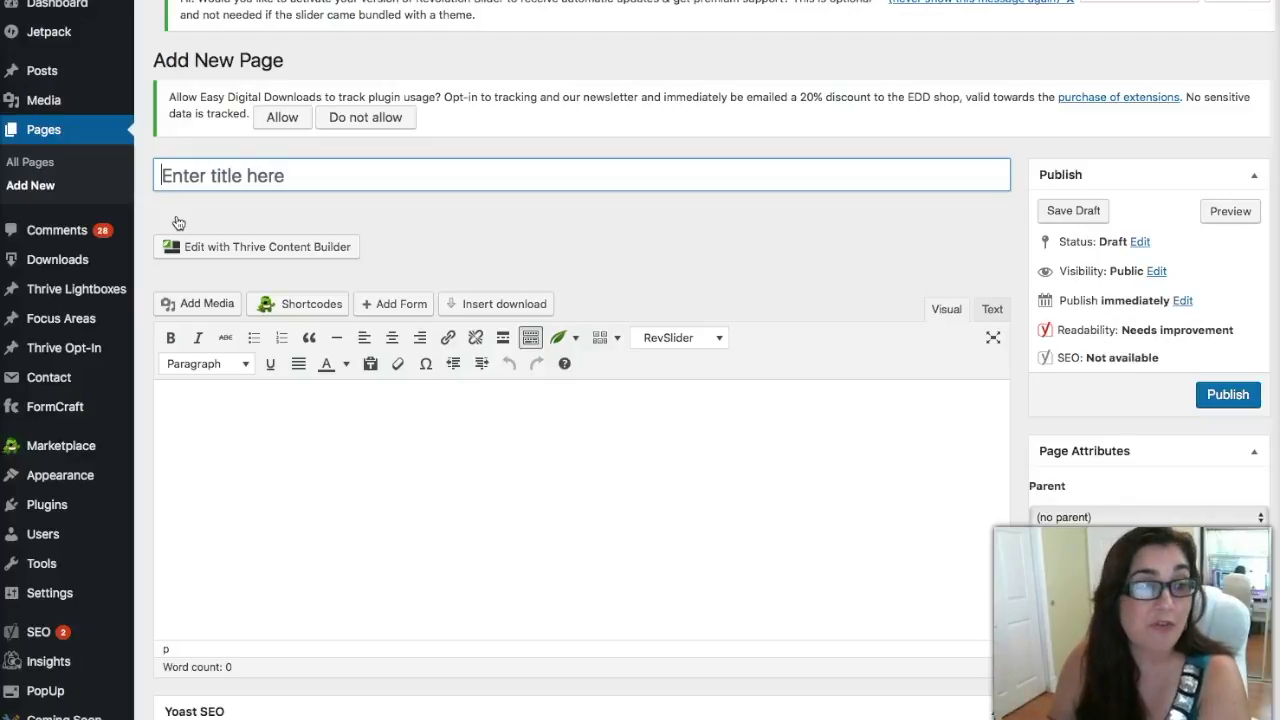
click(370, 177)
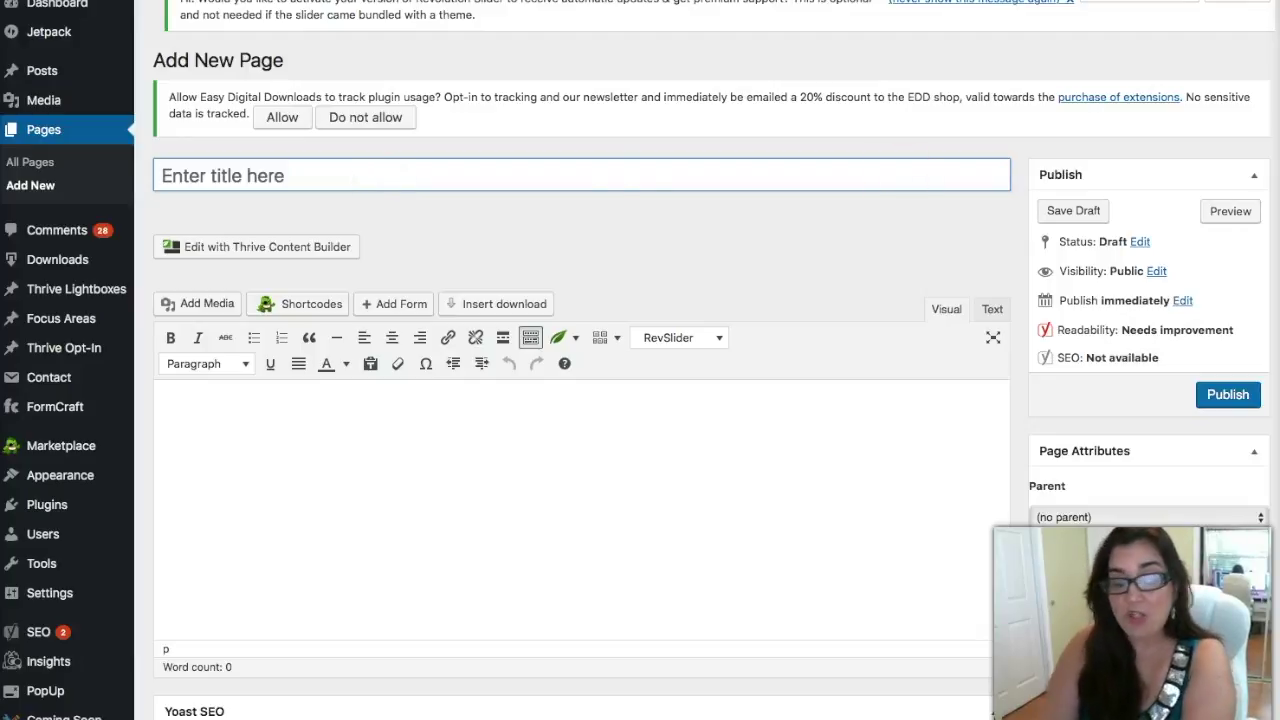
text(Test Capture Page)
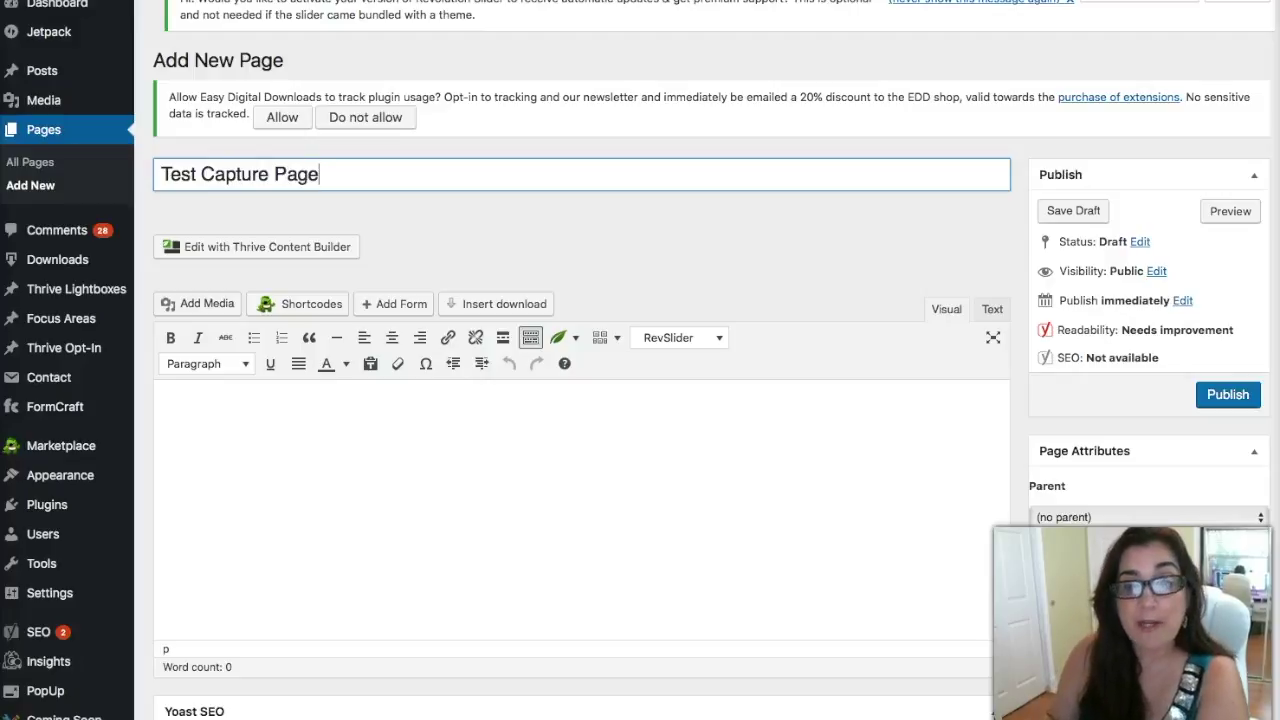
click(1228, 397)
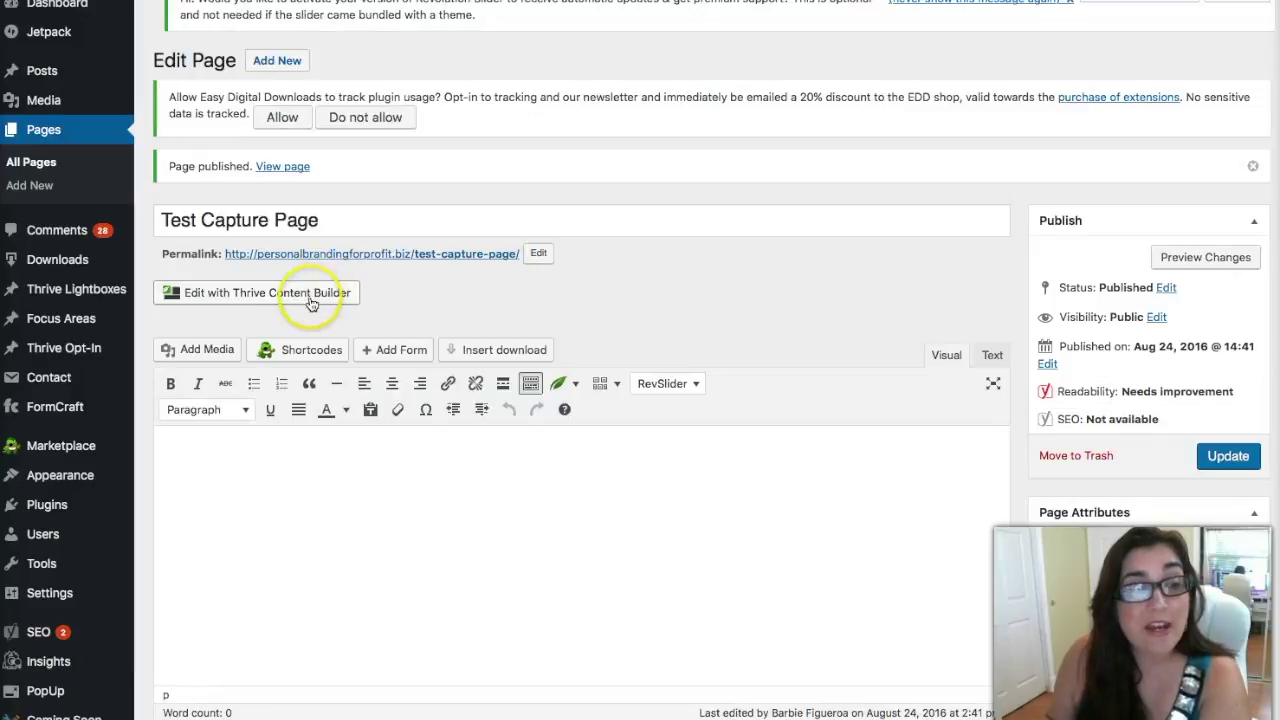
- Open the page in Thrive Content Builder and filter the landing page templates by the lead generation tag
click(312, 300)
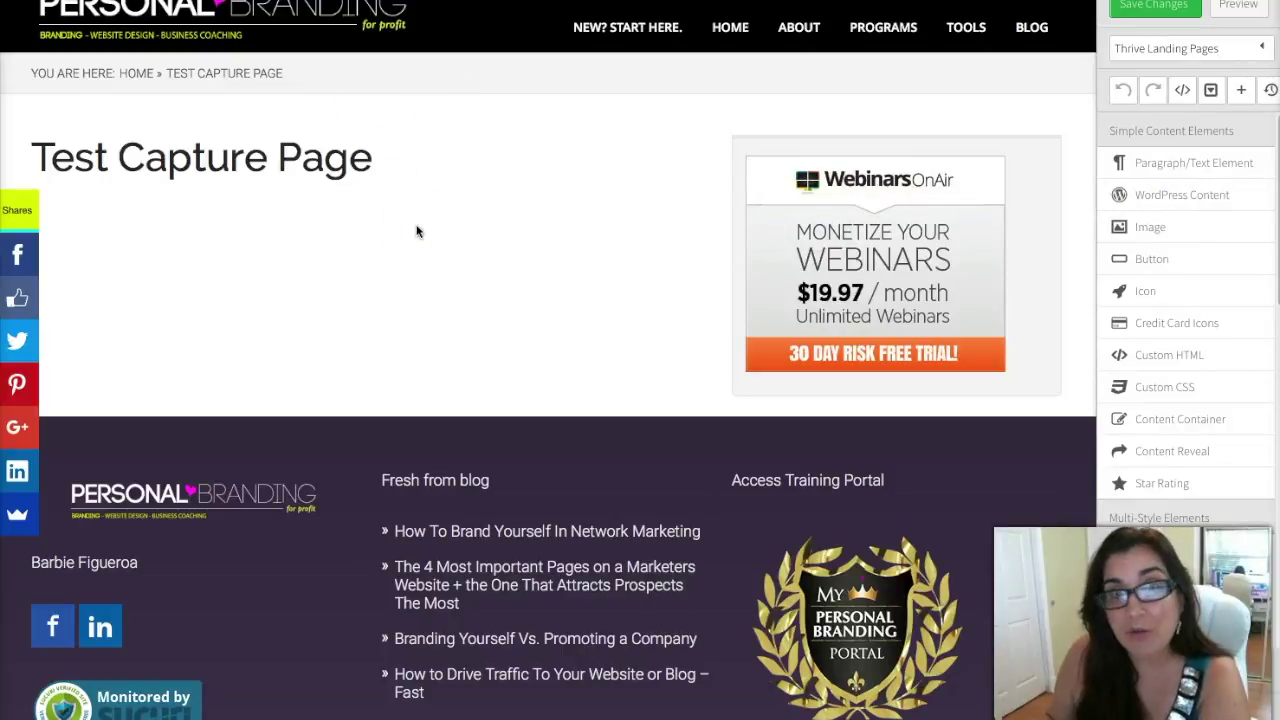
click(1198, 54)
click(1183, 104)
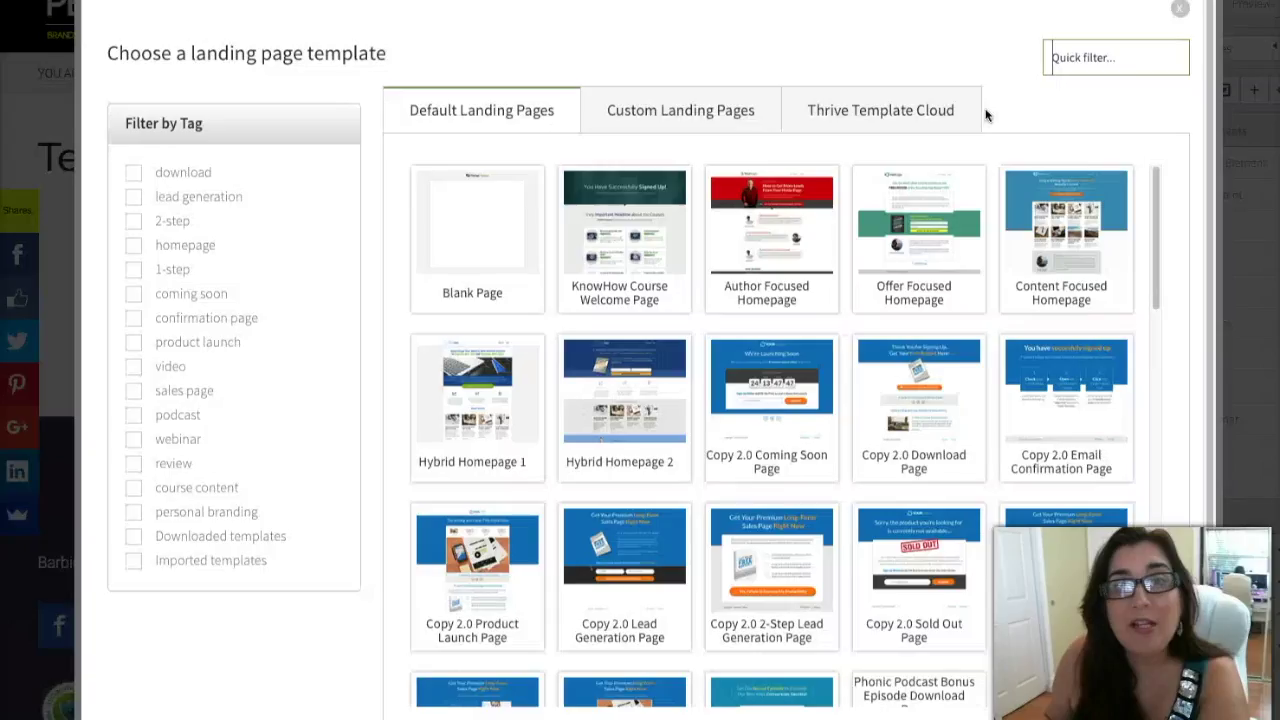
click(971, 52)
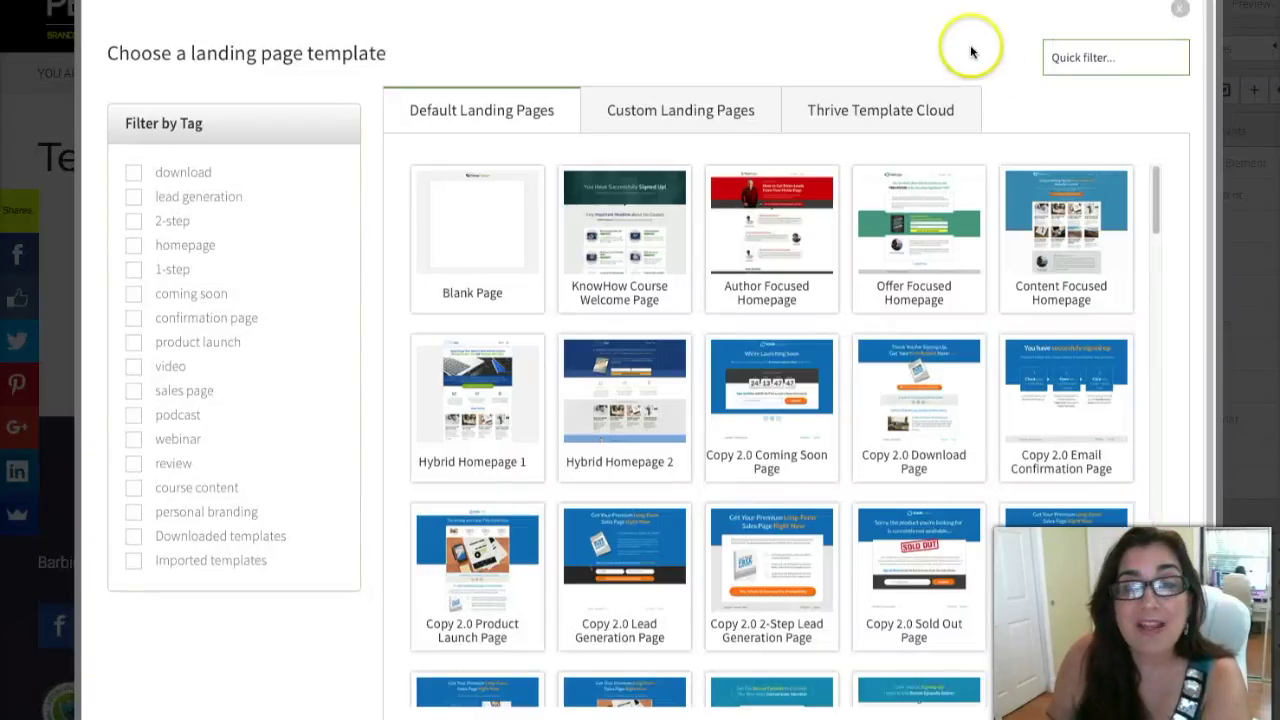
click(135, 199)
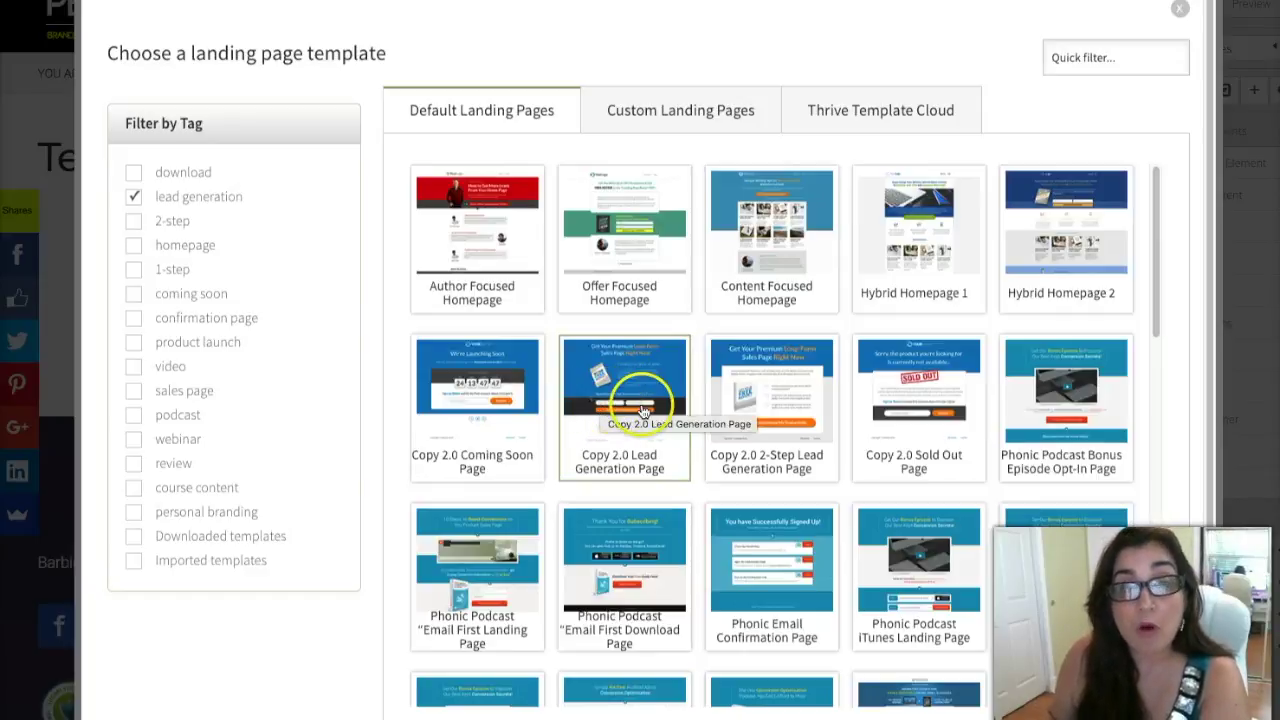
- Choose the Mini Squeeze template from the lead generation templates and load it onto the page
scroll(630, 420, down, 1)
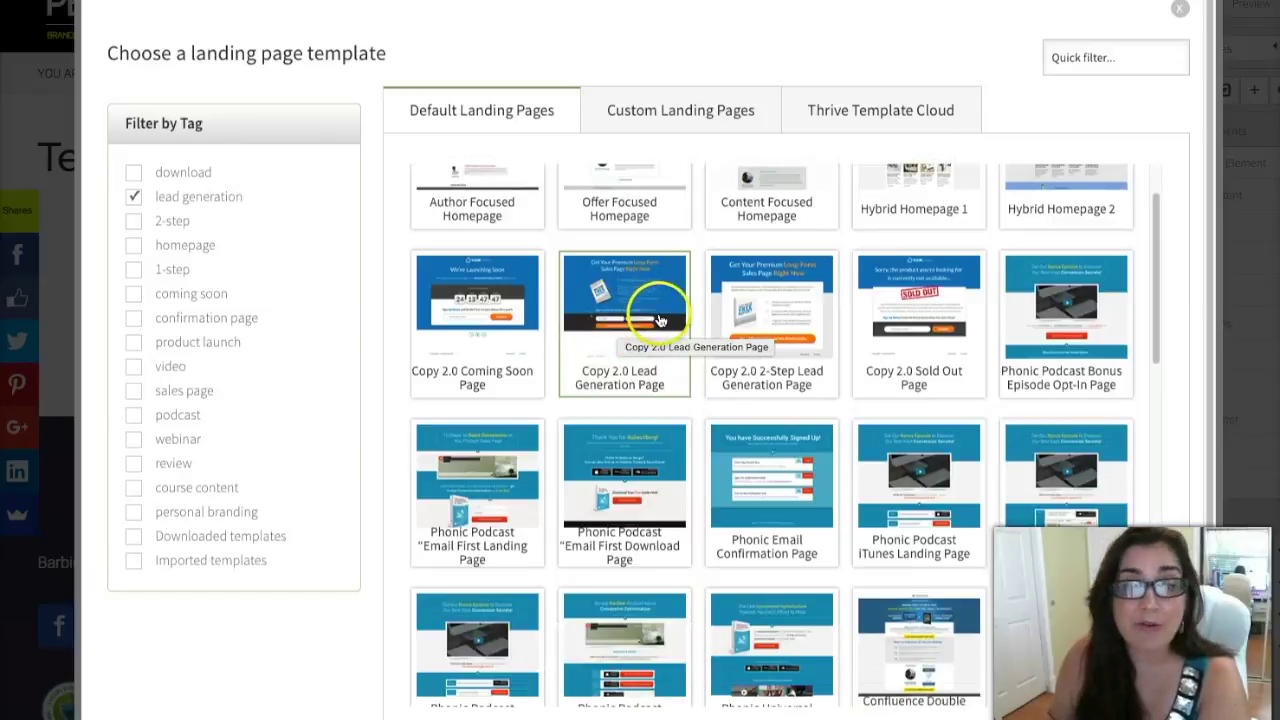
scroll(615, 342, down, 1)
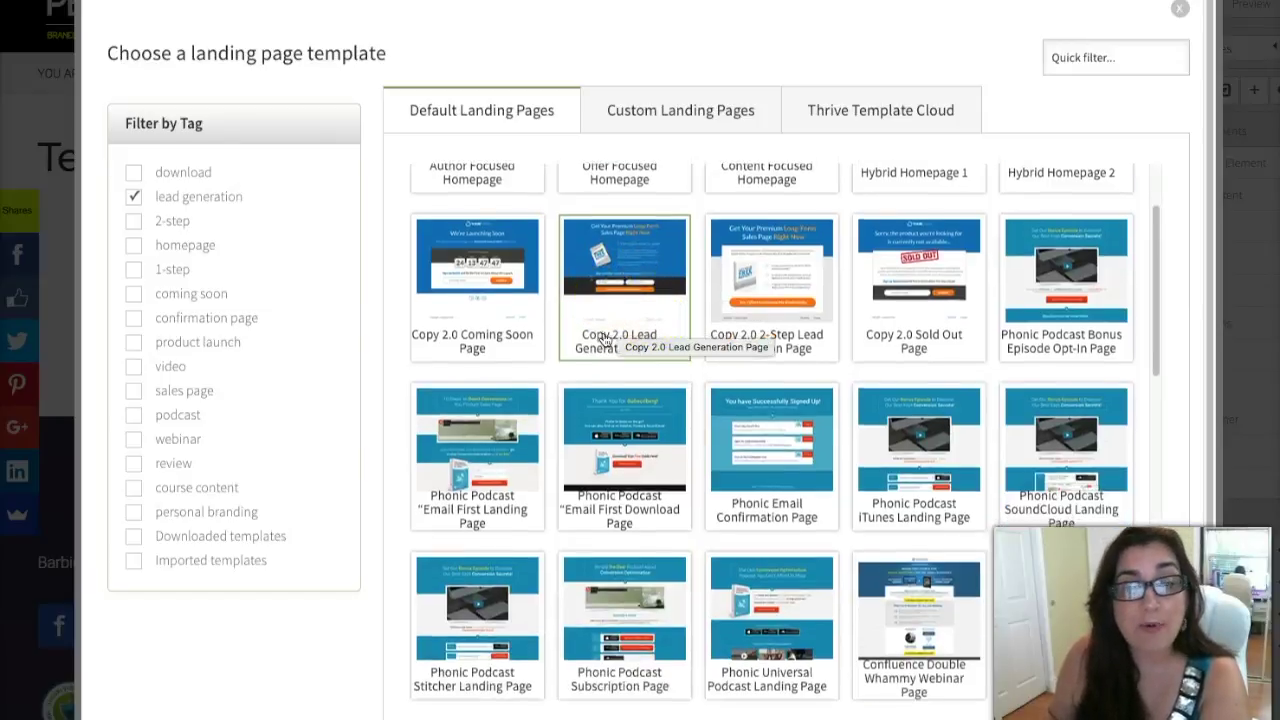
scroll(605, 341, down, 2)
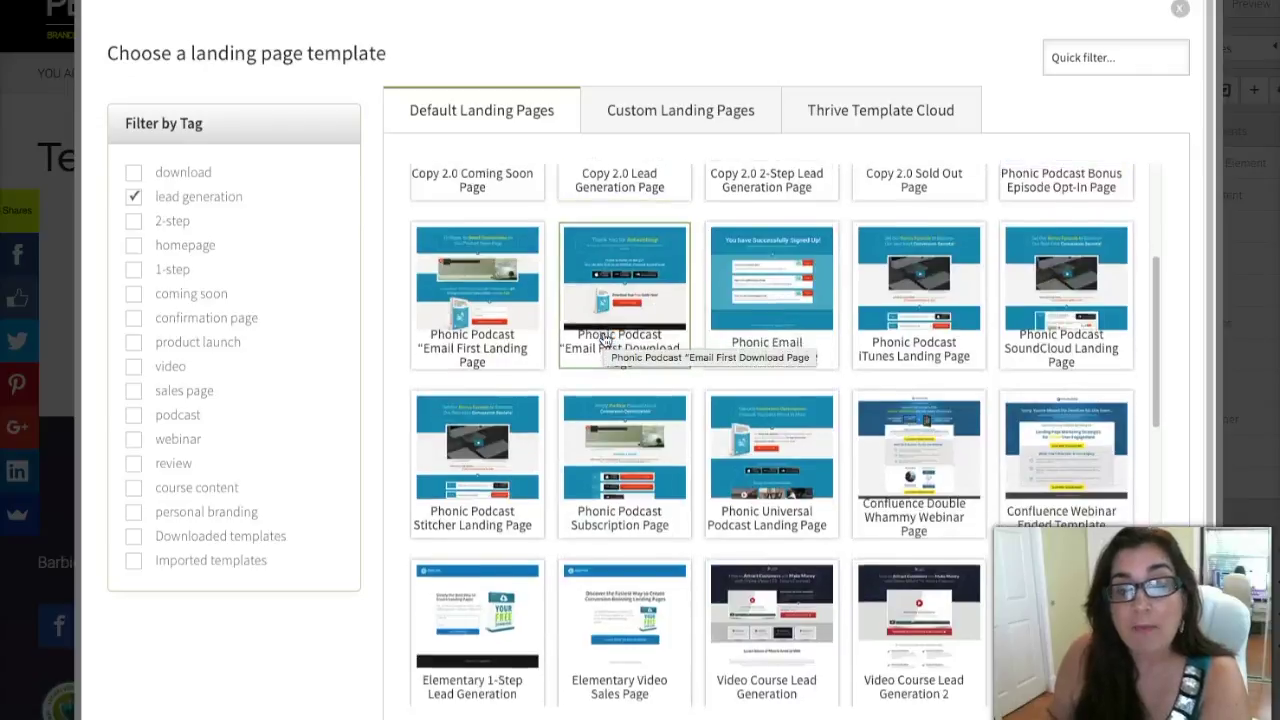
scroll(605, 341, down, 3)
scroll(610, 338, down, 1)
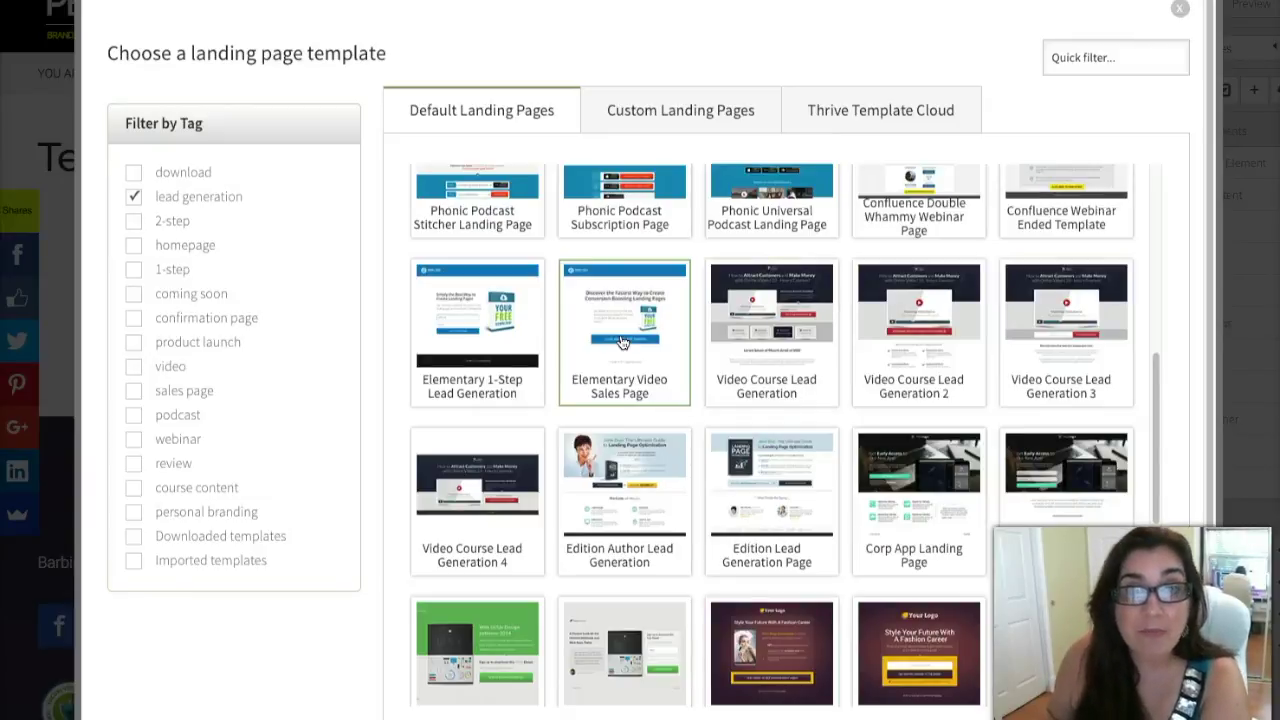
scroll(621, 343, down, 5)
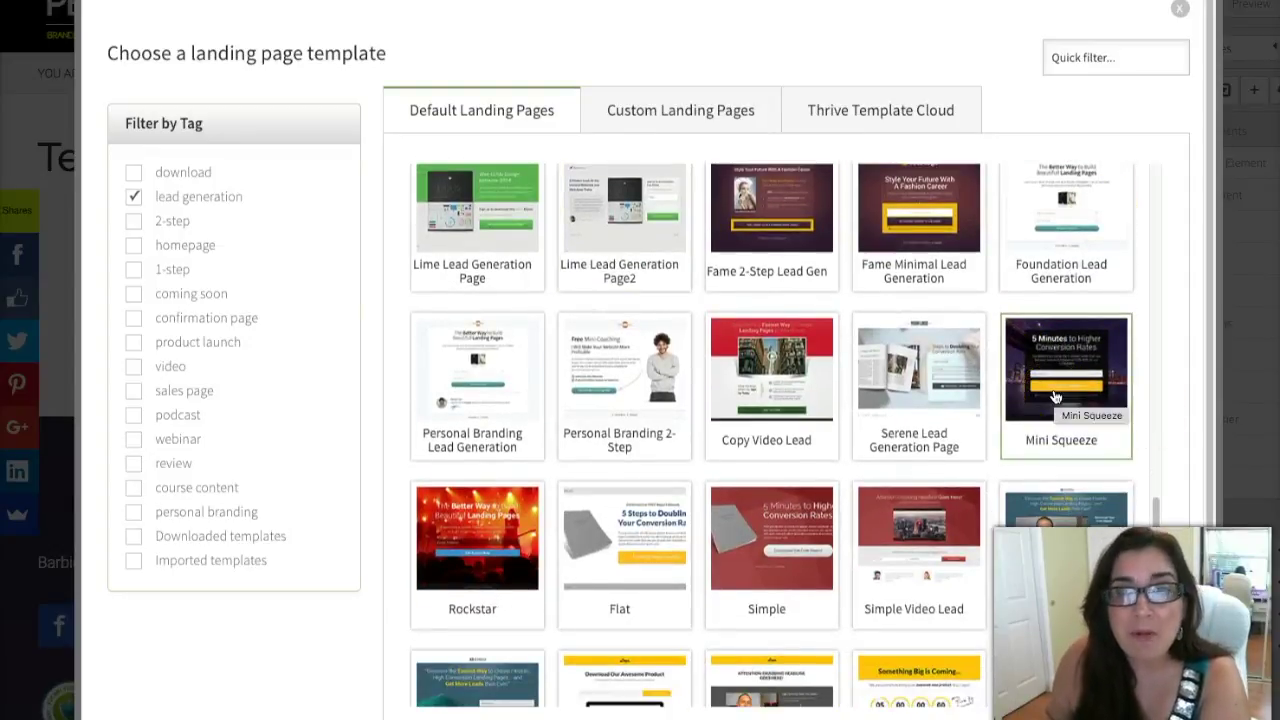
click(1056, 398)
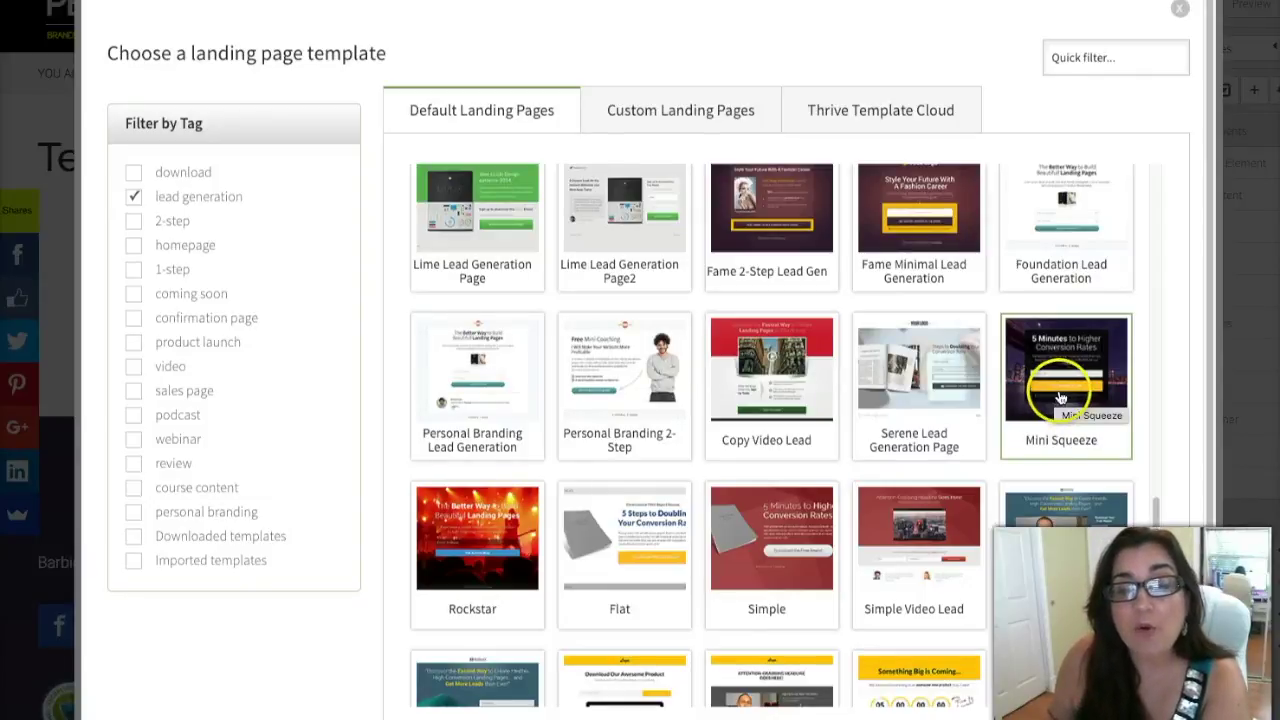
click(1054, 445)
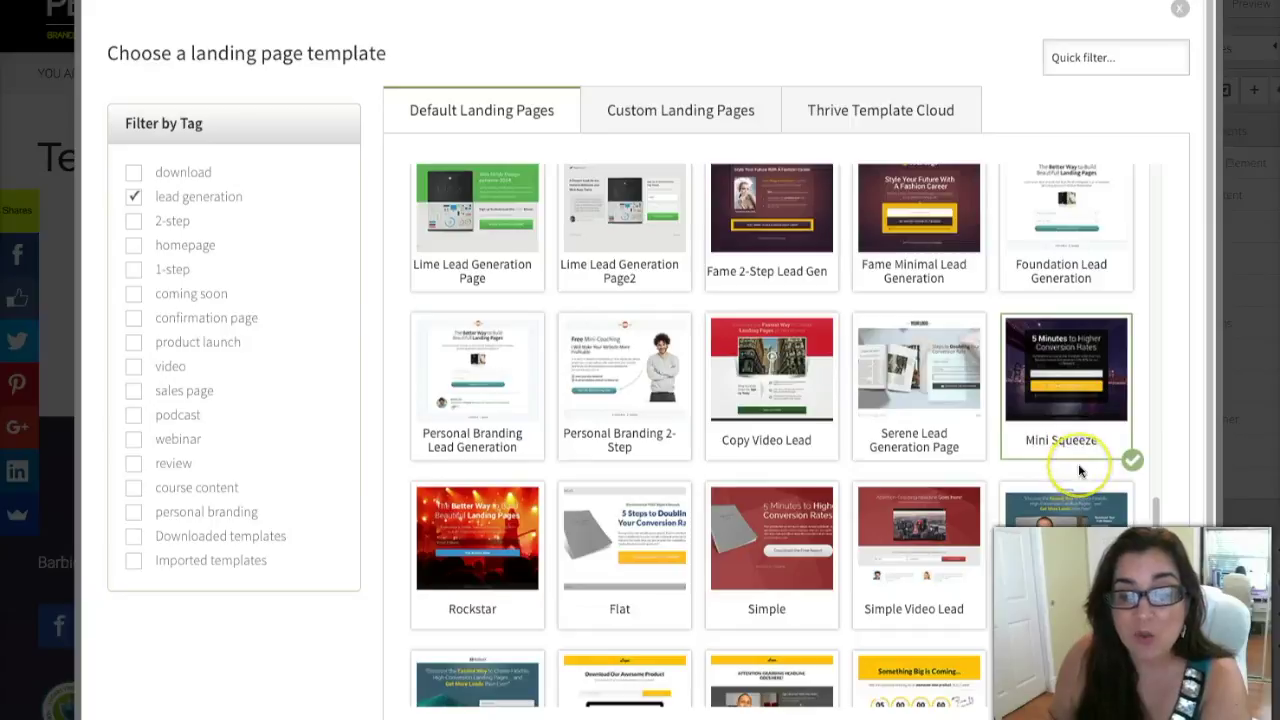
scroll(1070, 466, down, 3)
click(1096, 698)
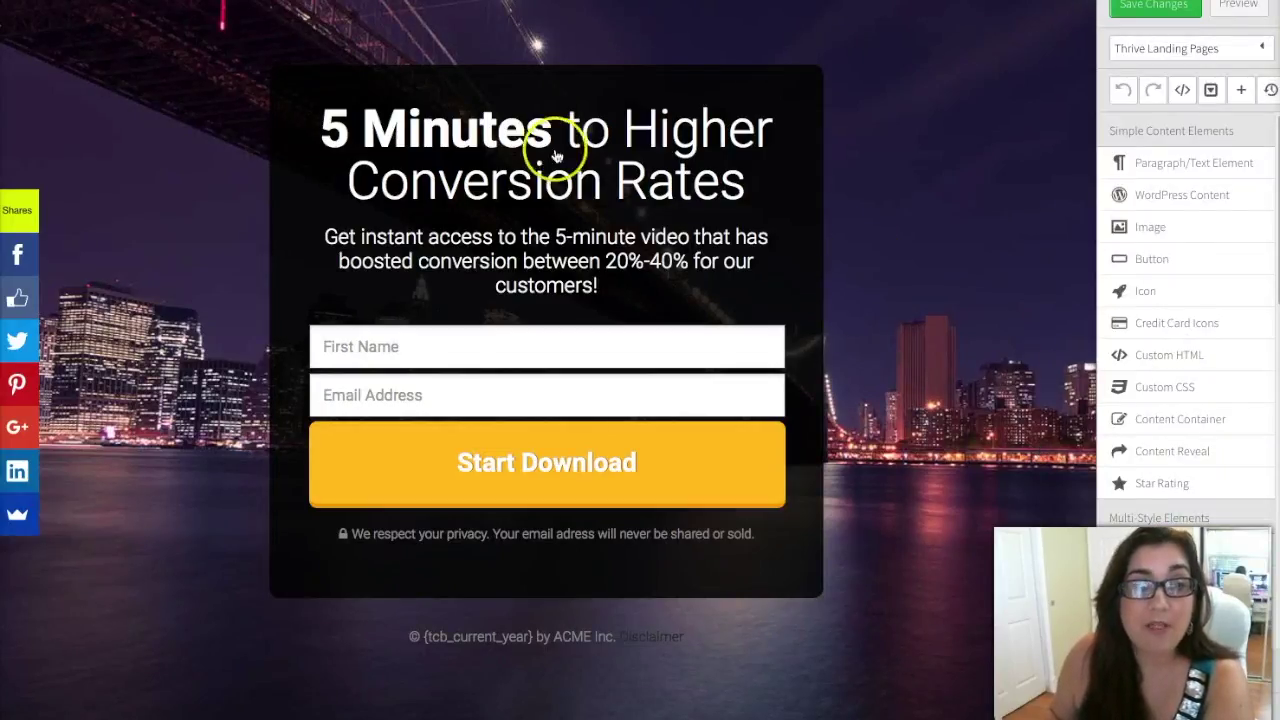
- Change the headline to "5 Minutes to a Sexier Body without Gimmicks or Tricks", keeping "5 Minutes" bold
click(520, 128)
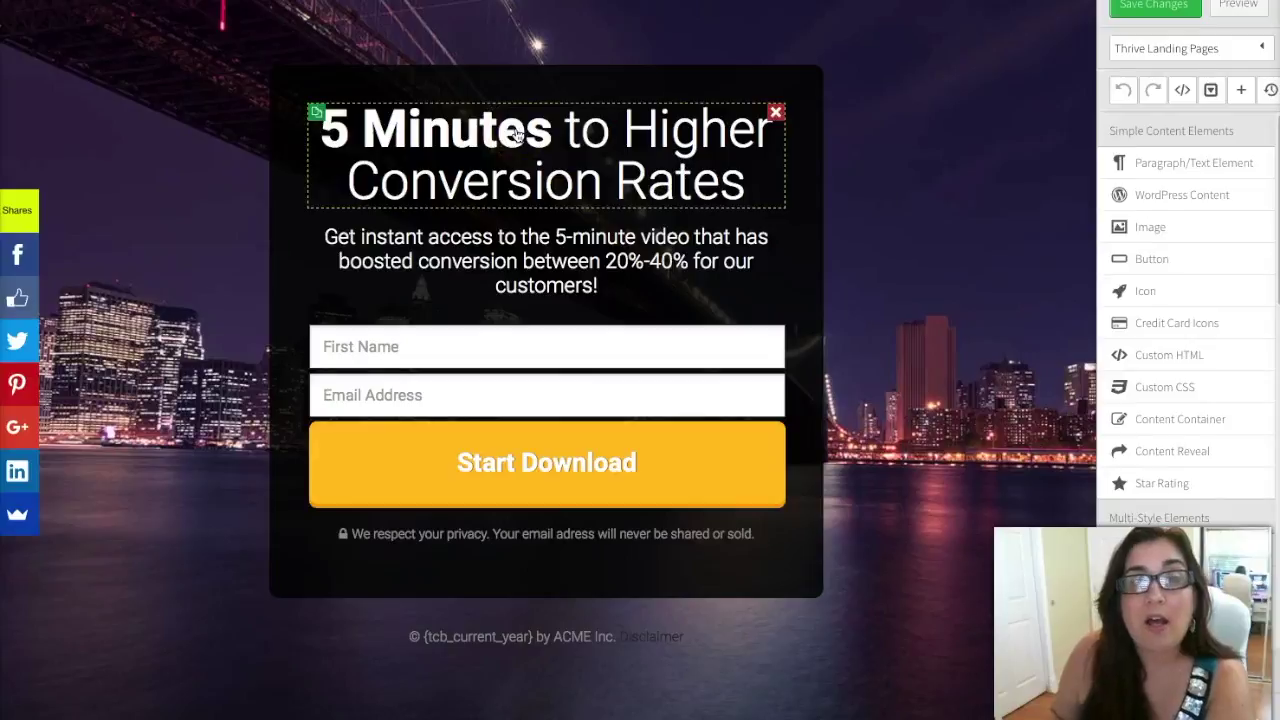
click(530, 286)
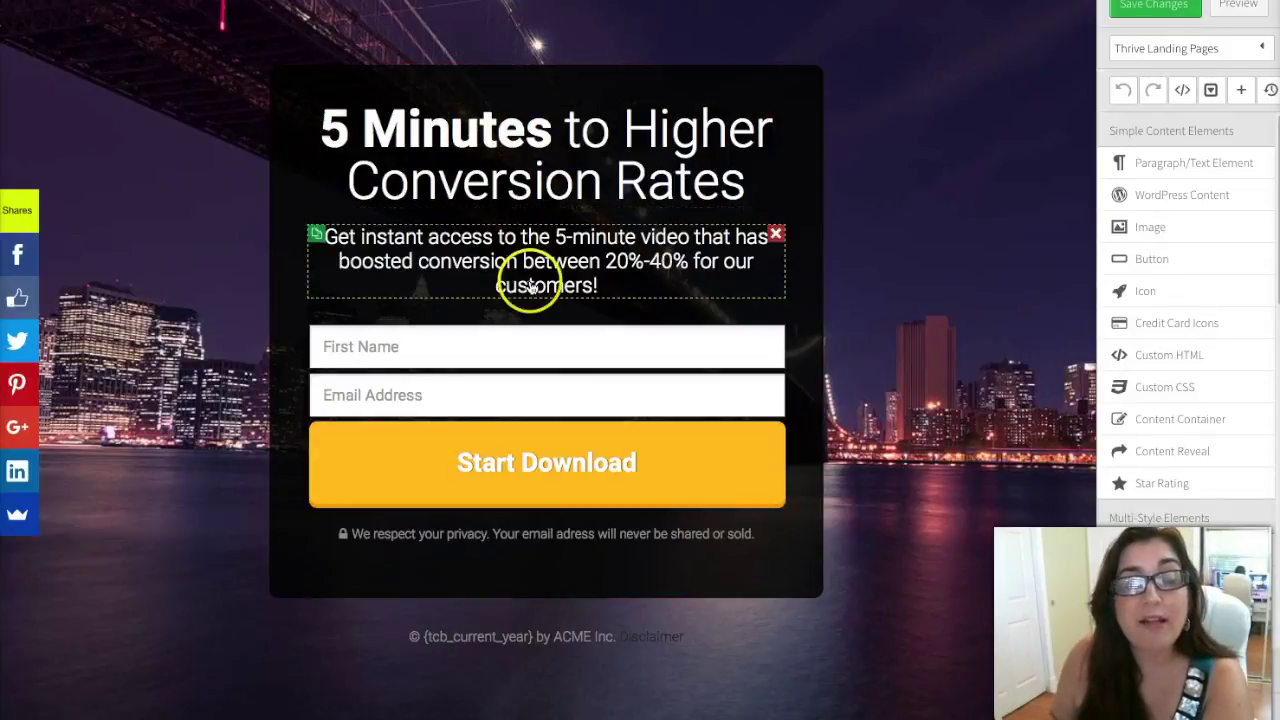
click(537, 118)
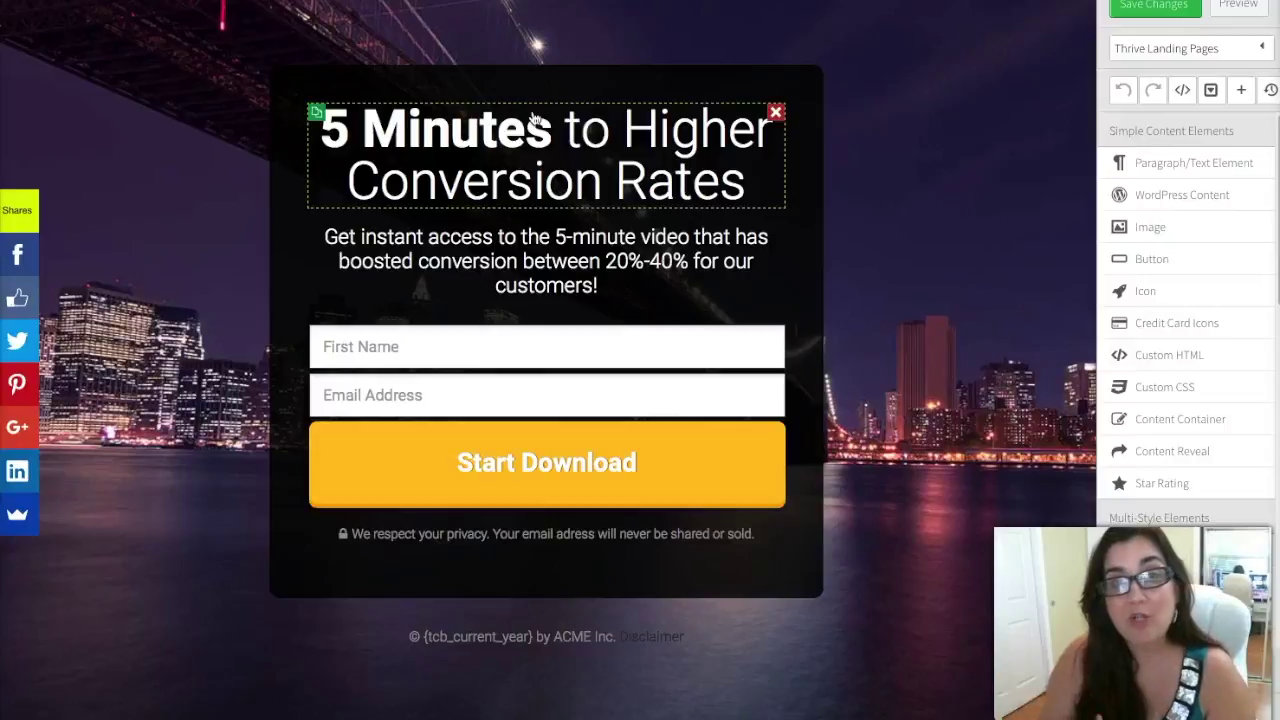
click(608, 132)
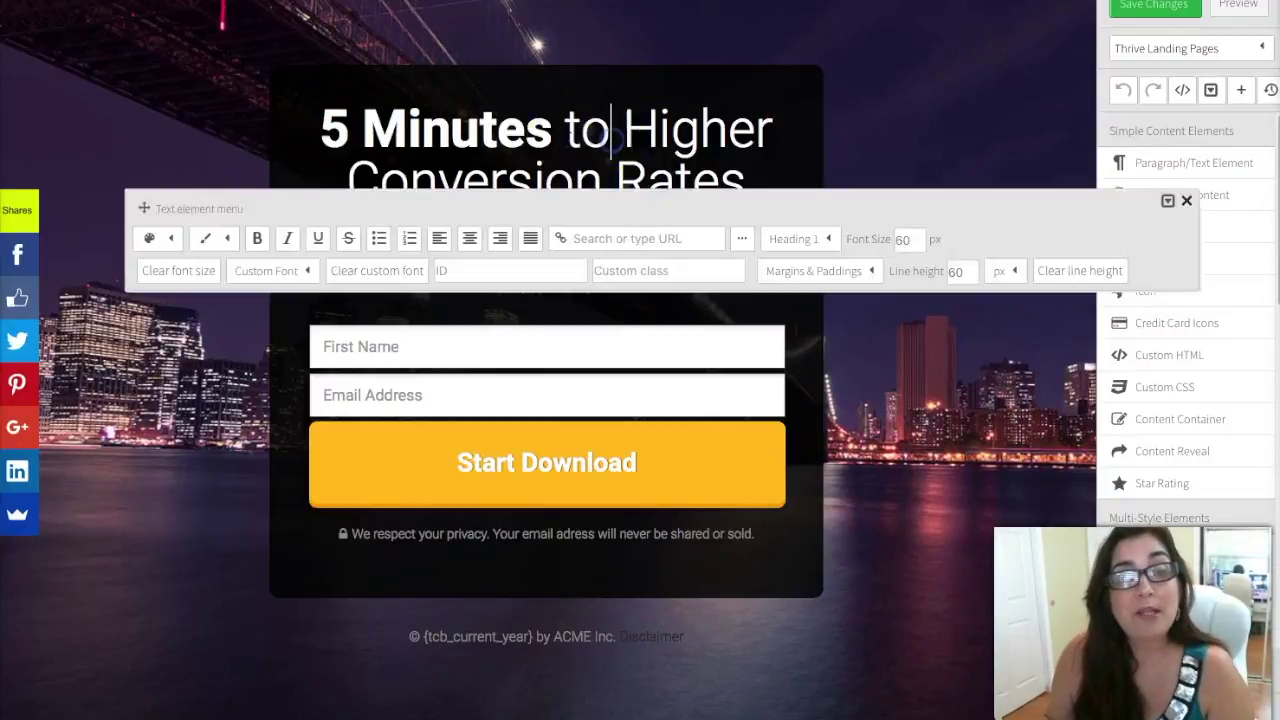
drag(563, 131, 745, 178)
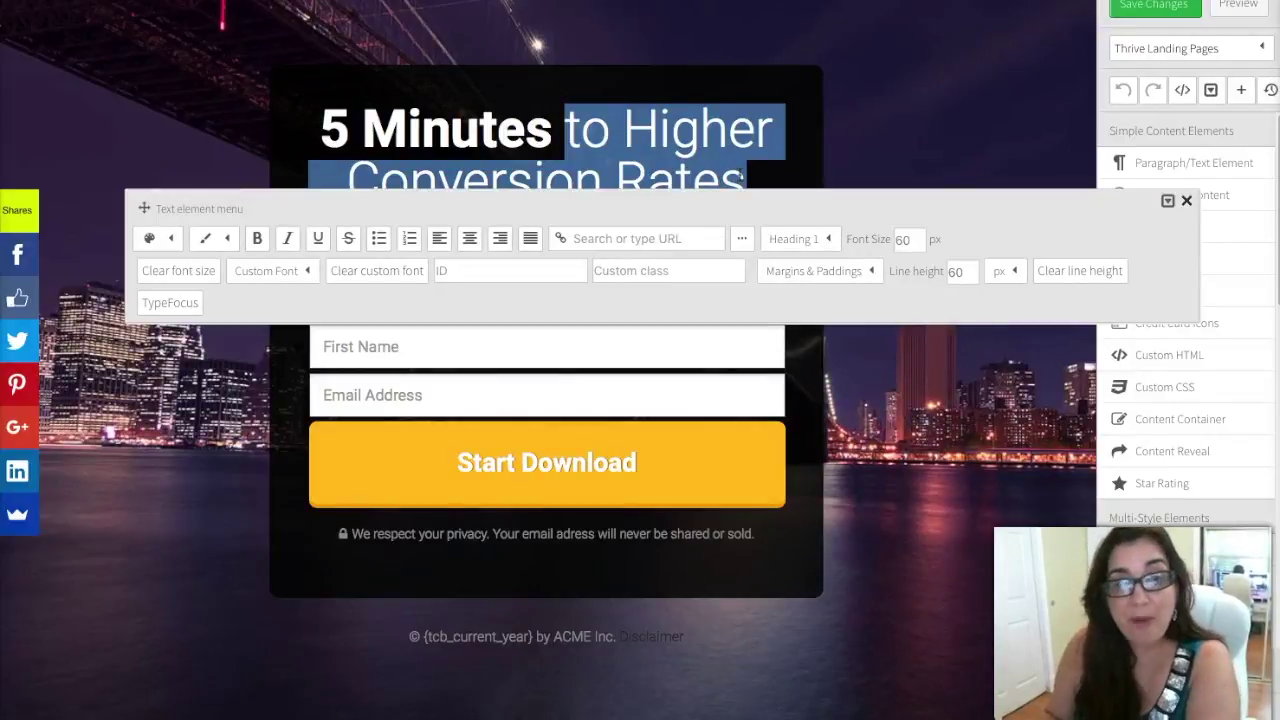
text(to a Sexier Body)
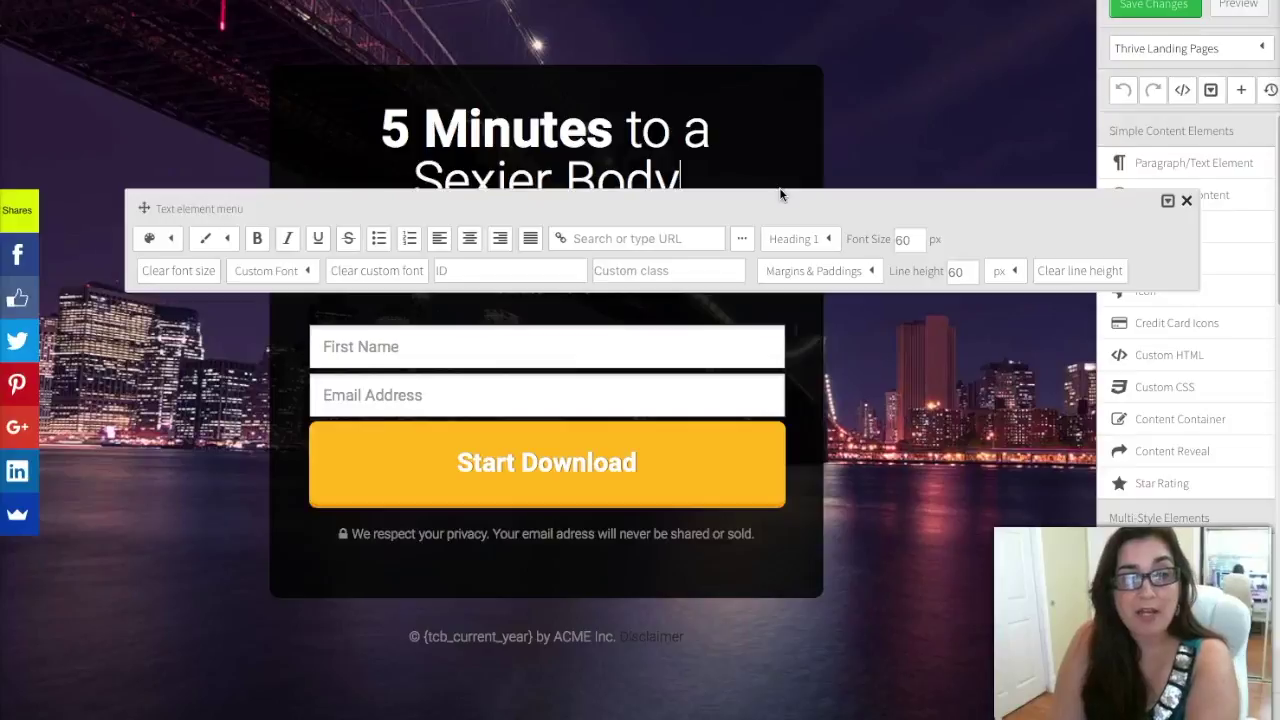
text( without)
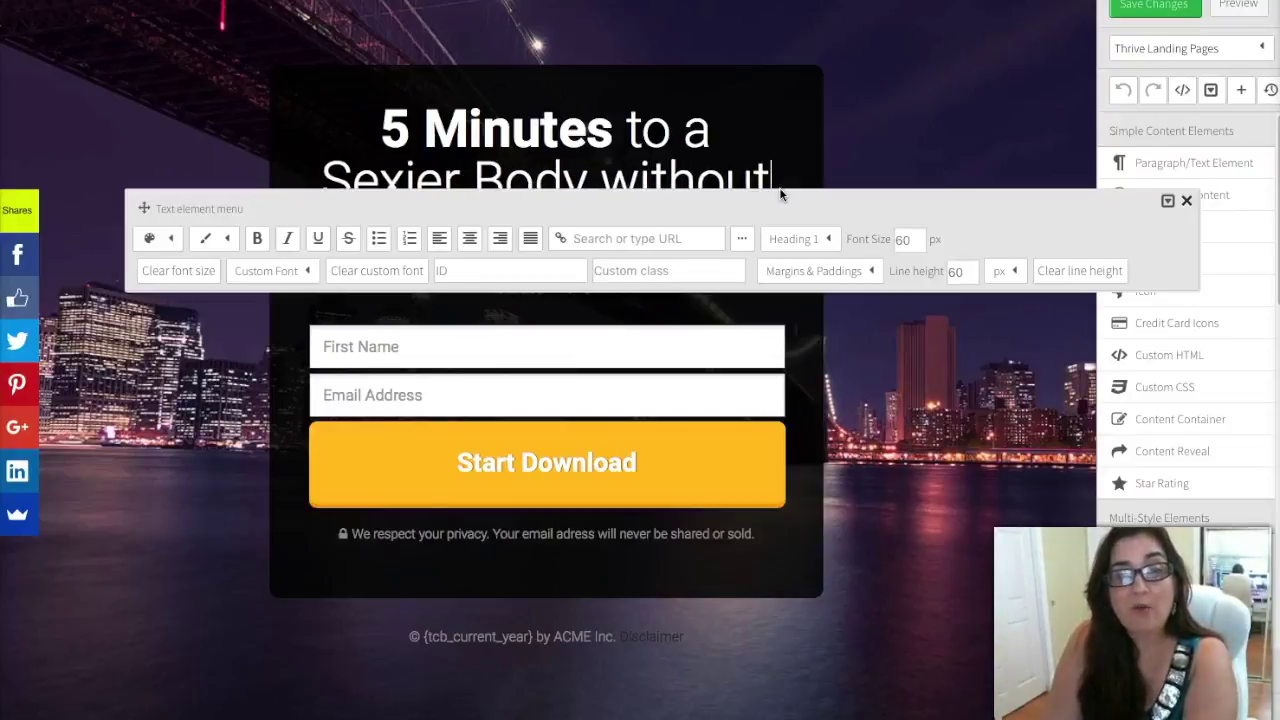
text( D)
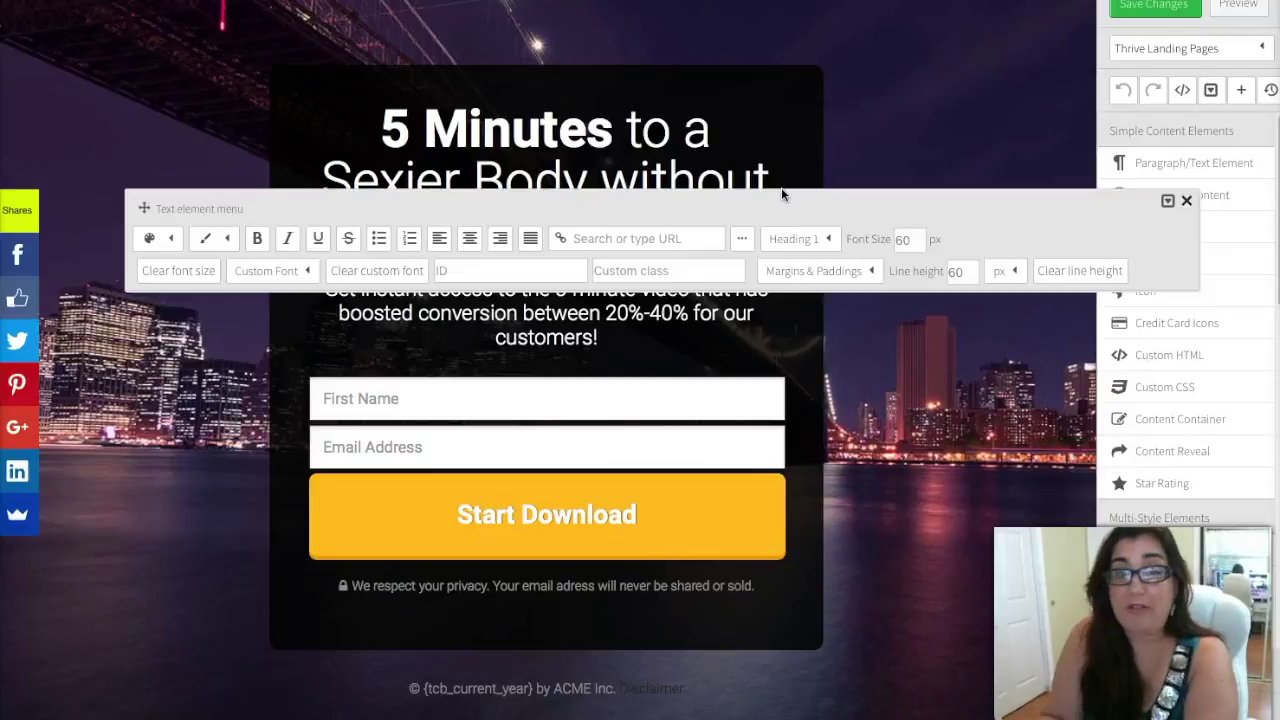
click(894, 71)
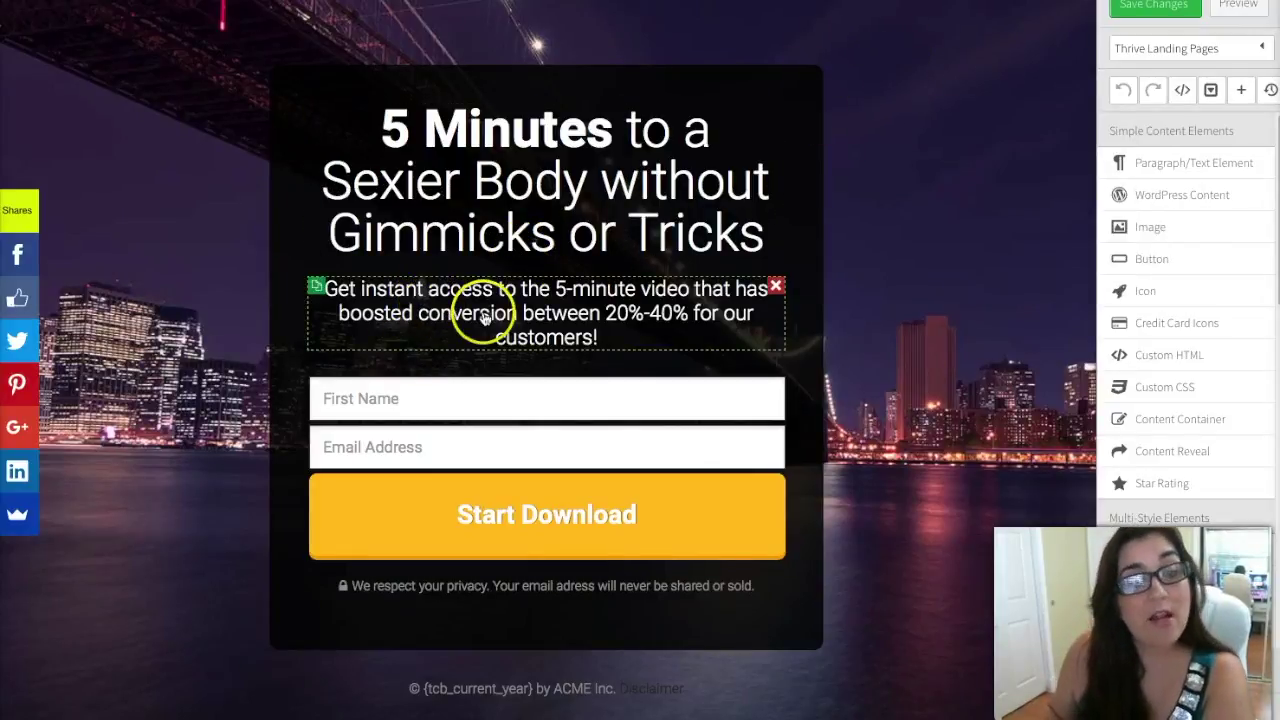
- Replace the subheadline text after "video that" with "shares the 3 supplements you can start taking right now, for a healthier, sexier body!"
click(413, 313)
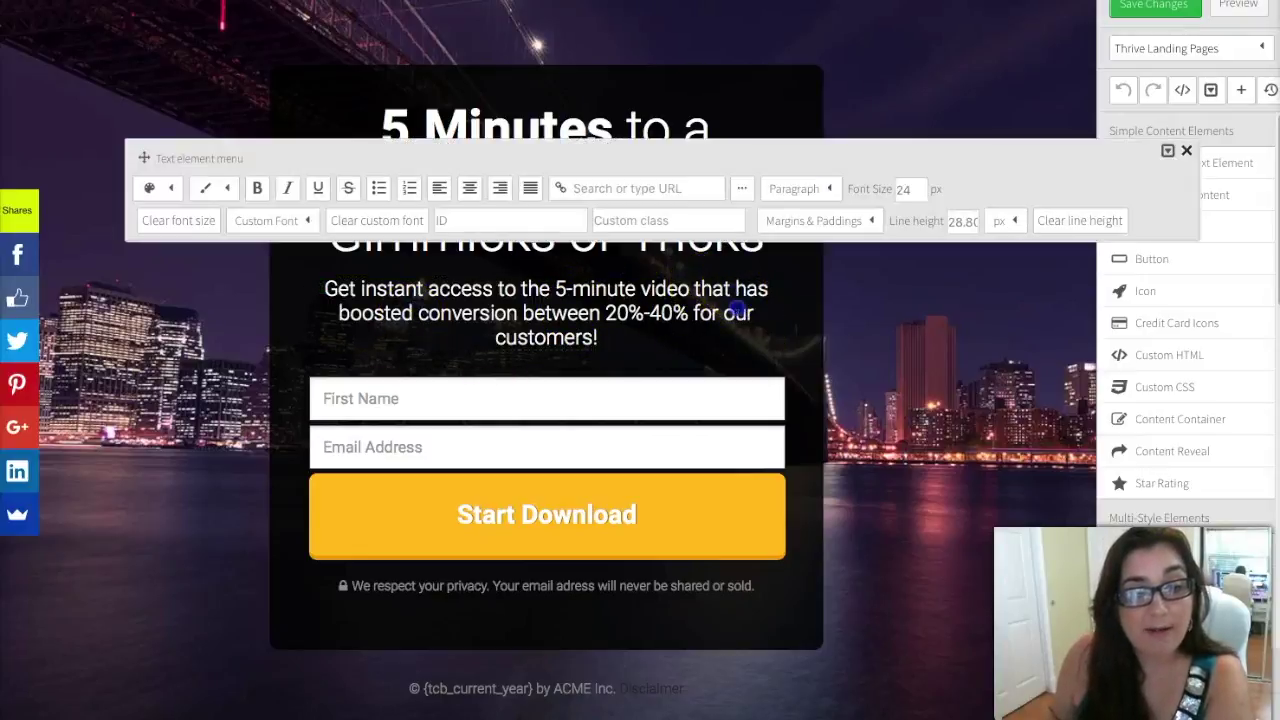
drag(736, 290, 740, 325)
text(shares)
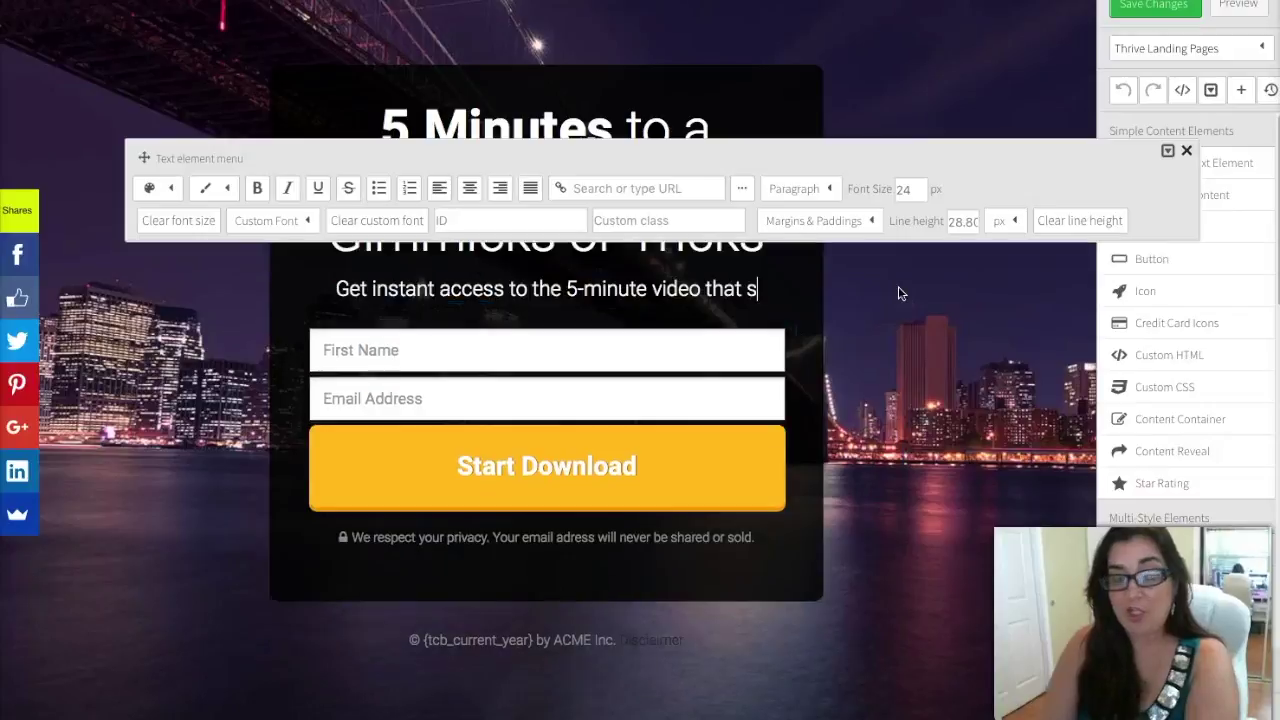
text( the )
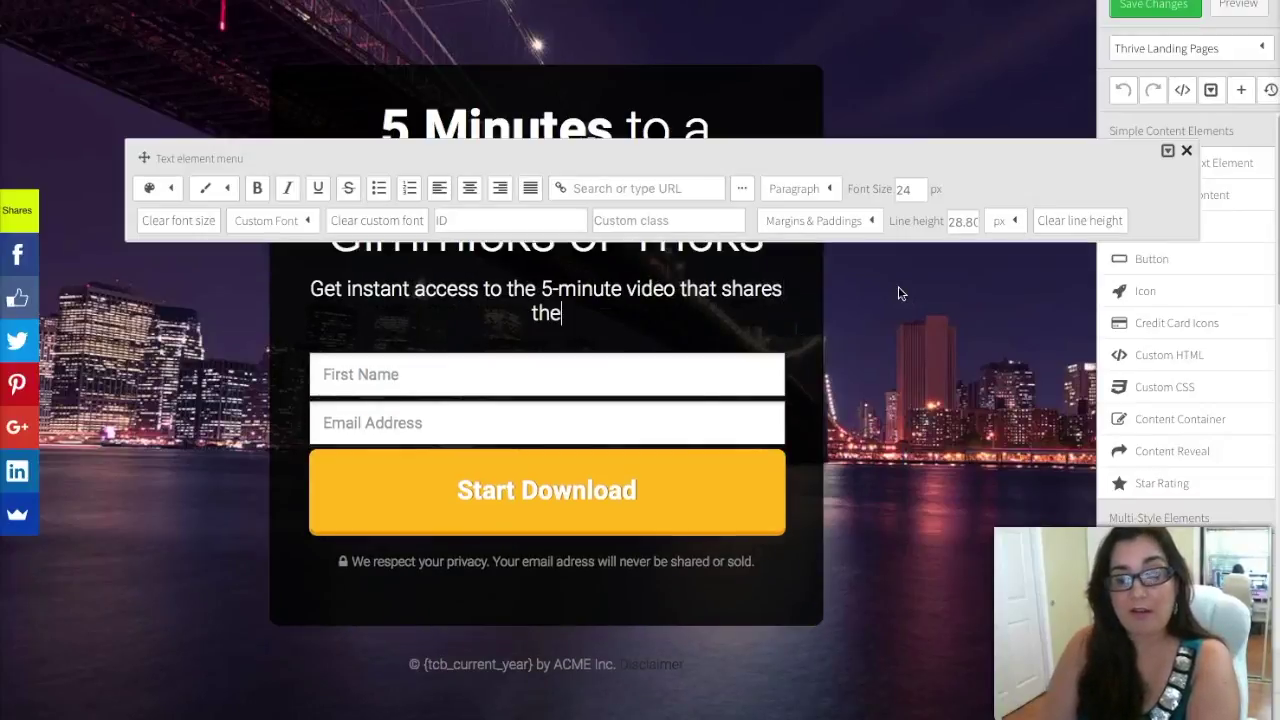
text(3 suppl)
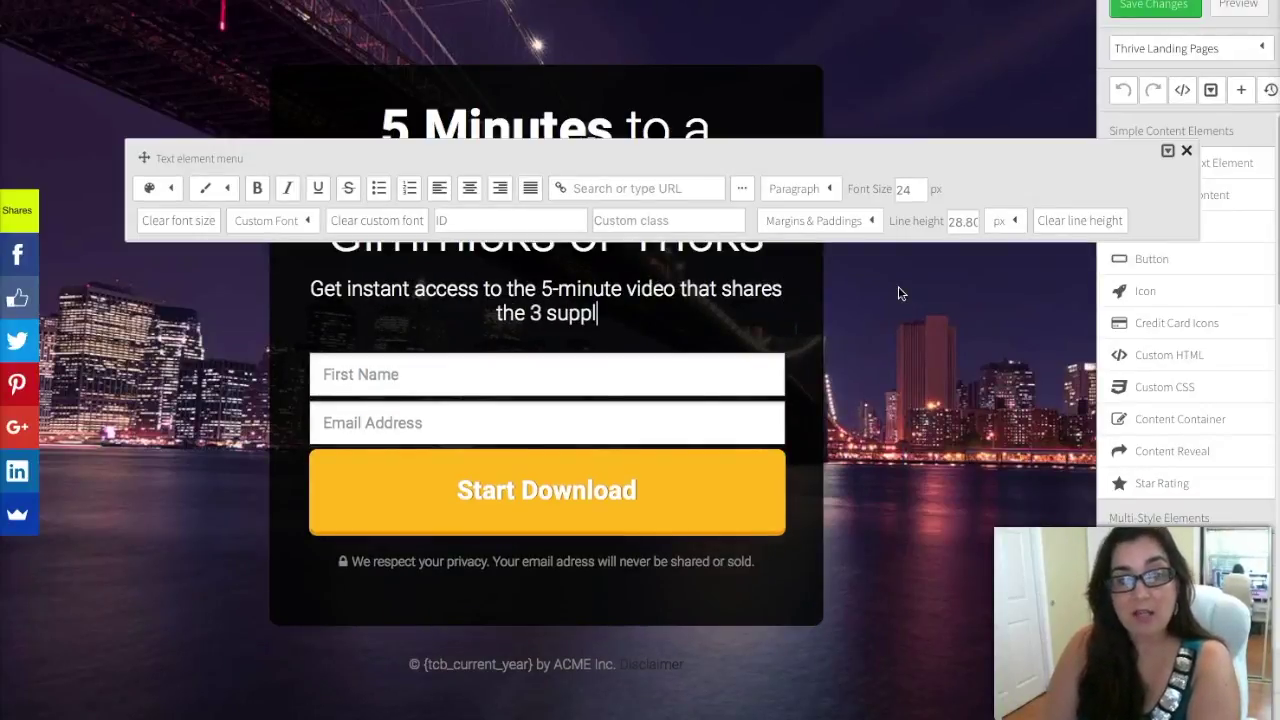
text(ements you can ta)
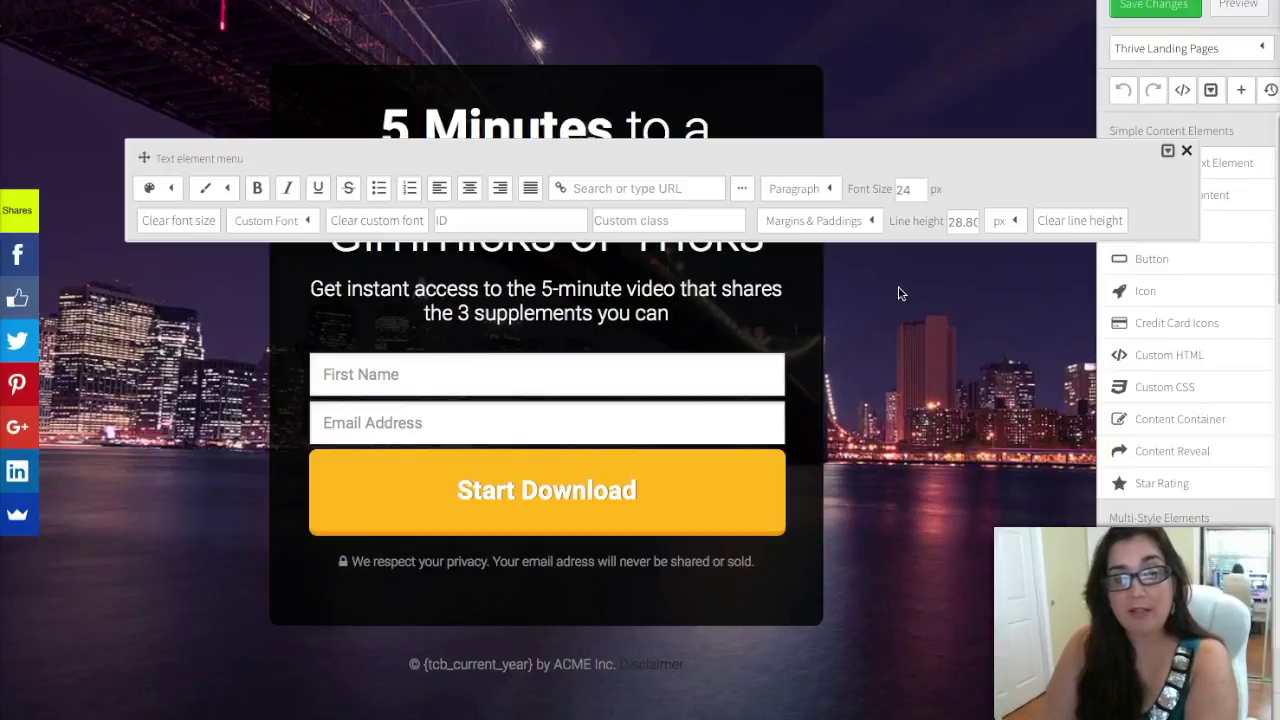
key(BackSpace)
key(BackSpace)
text(start )
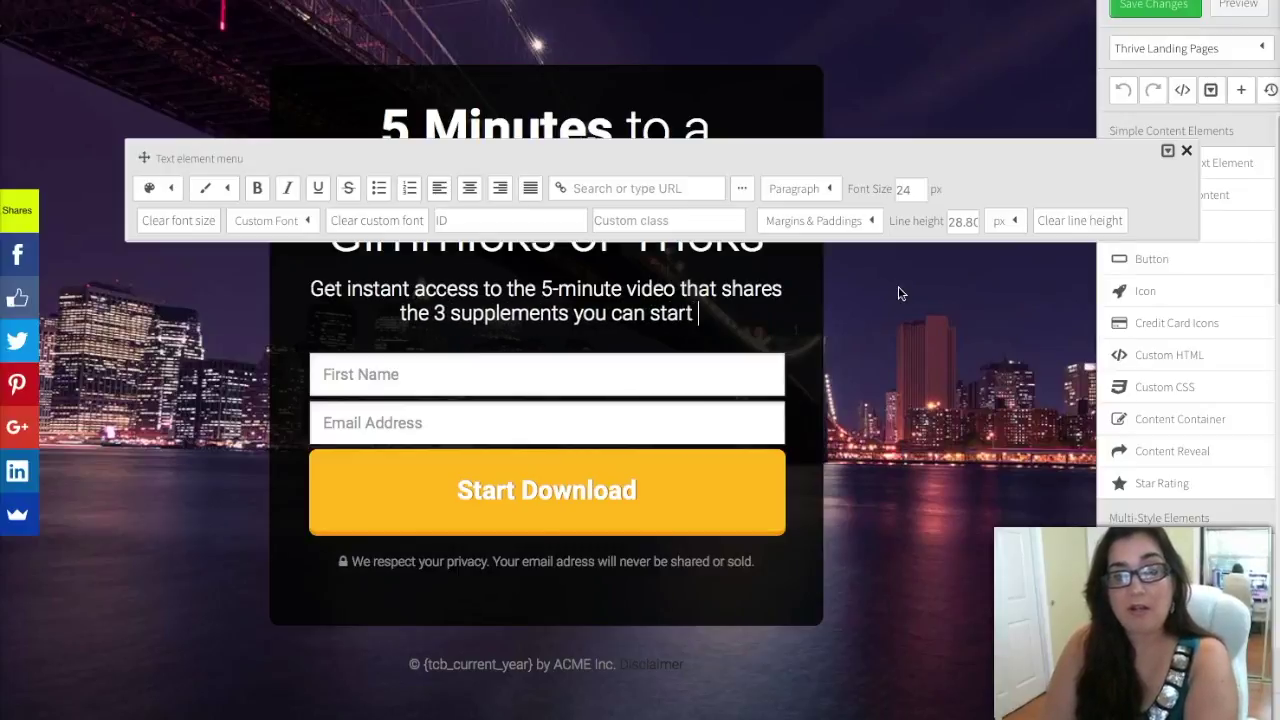
text(taking right now, for )
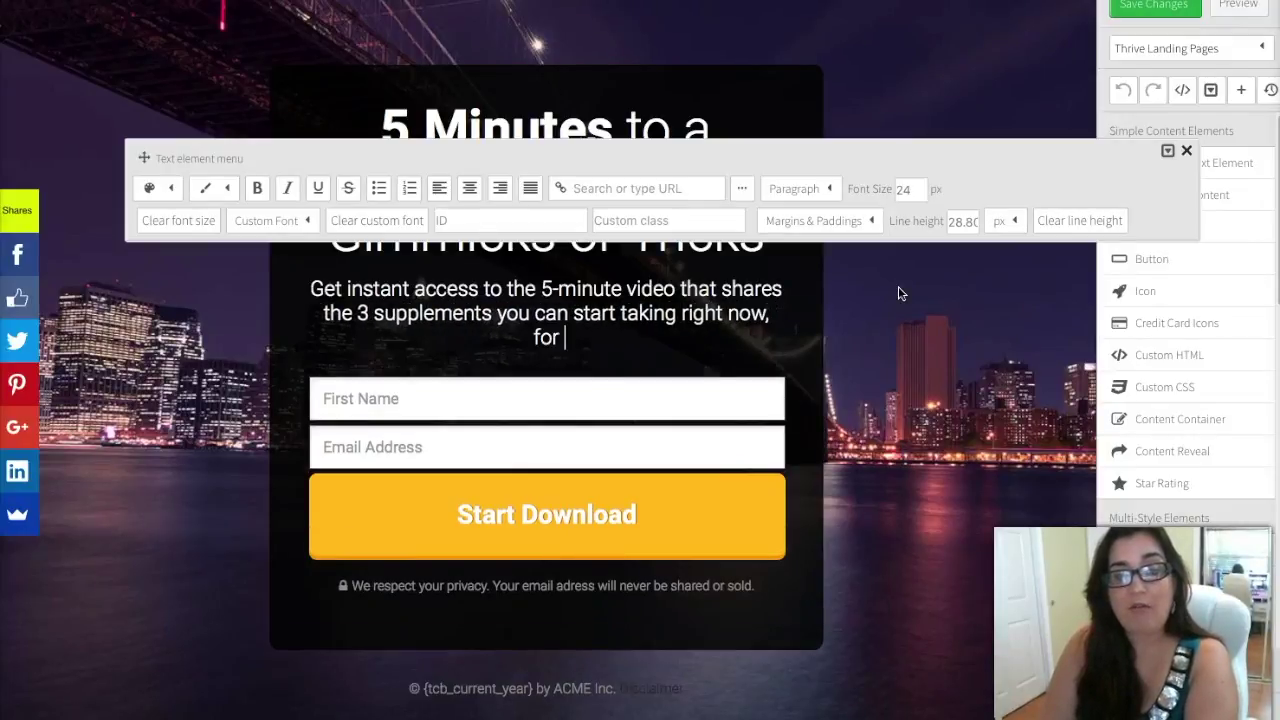
text(a healthier,, s)
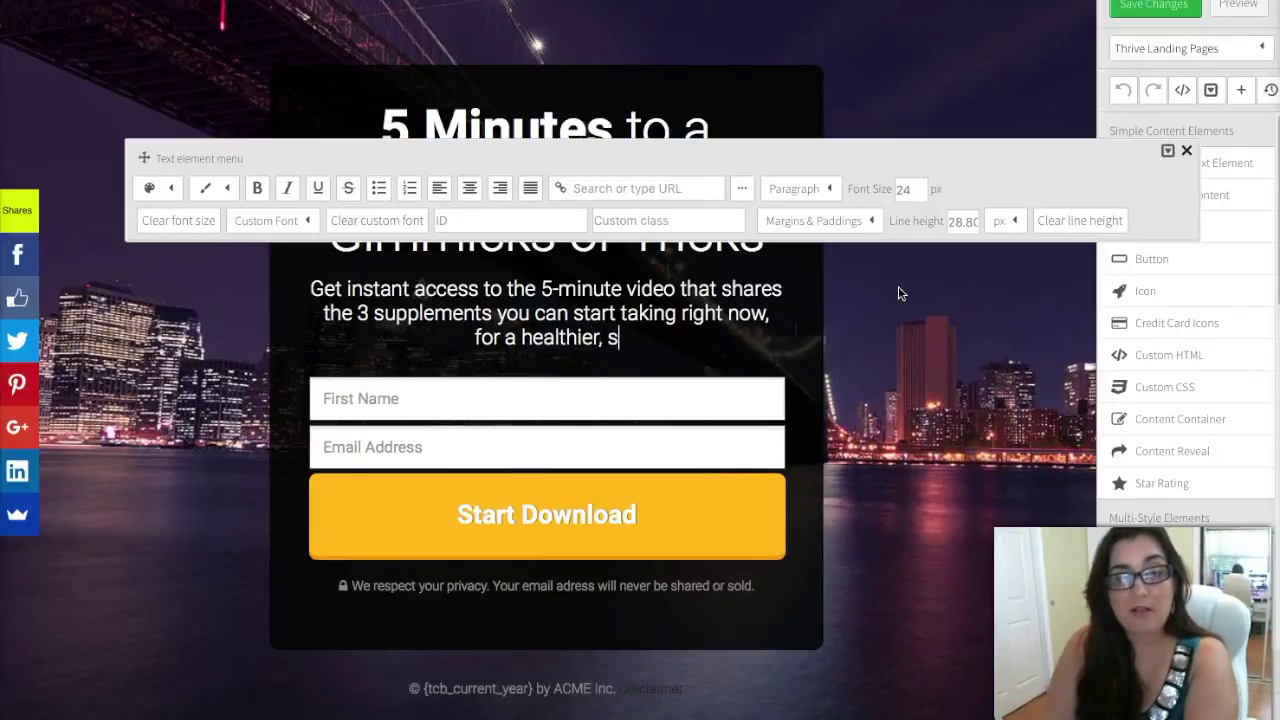
text(exier body!)
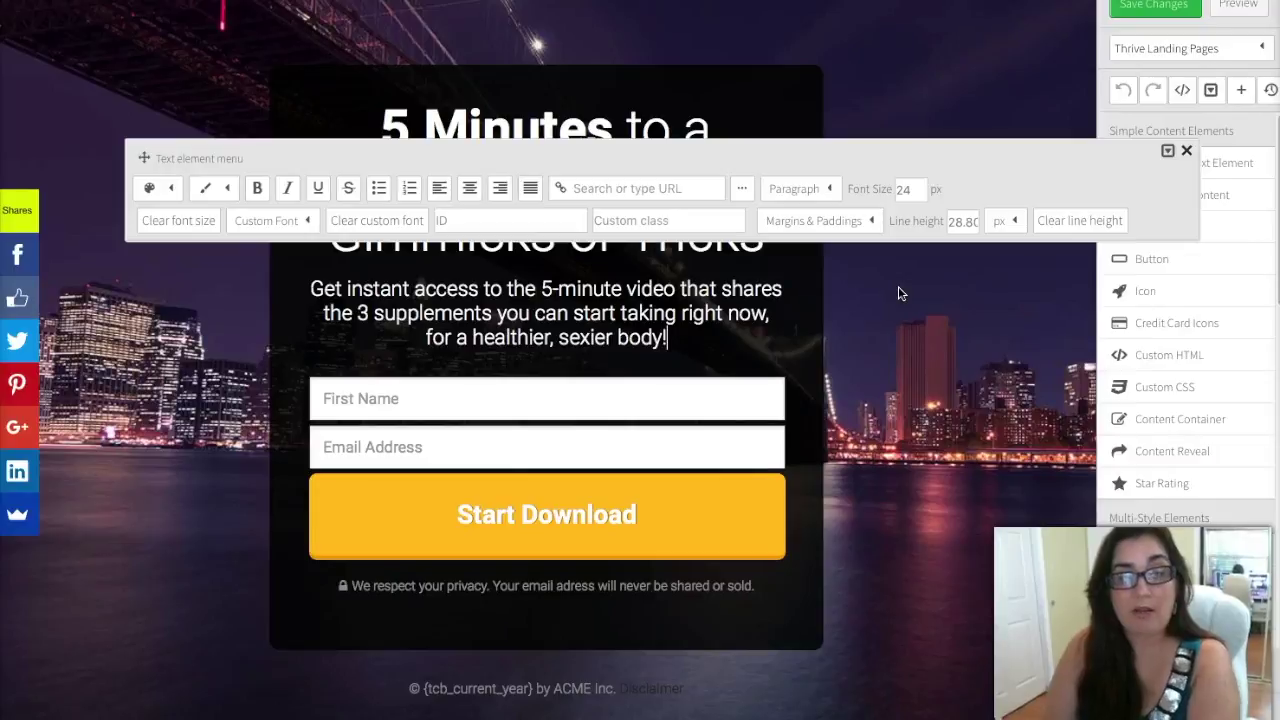
click(896, 362)
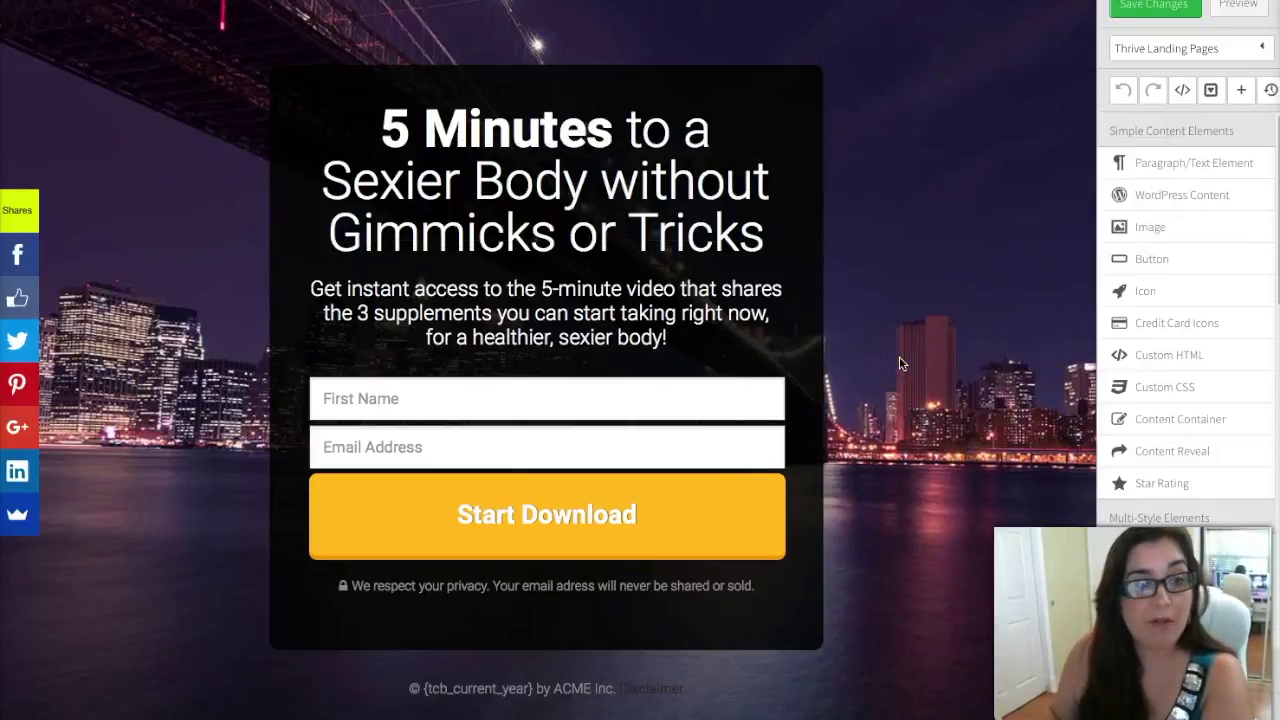
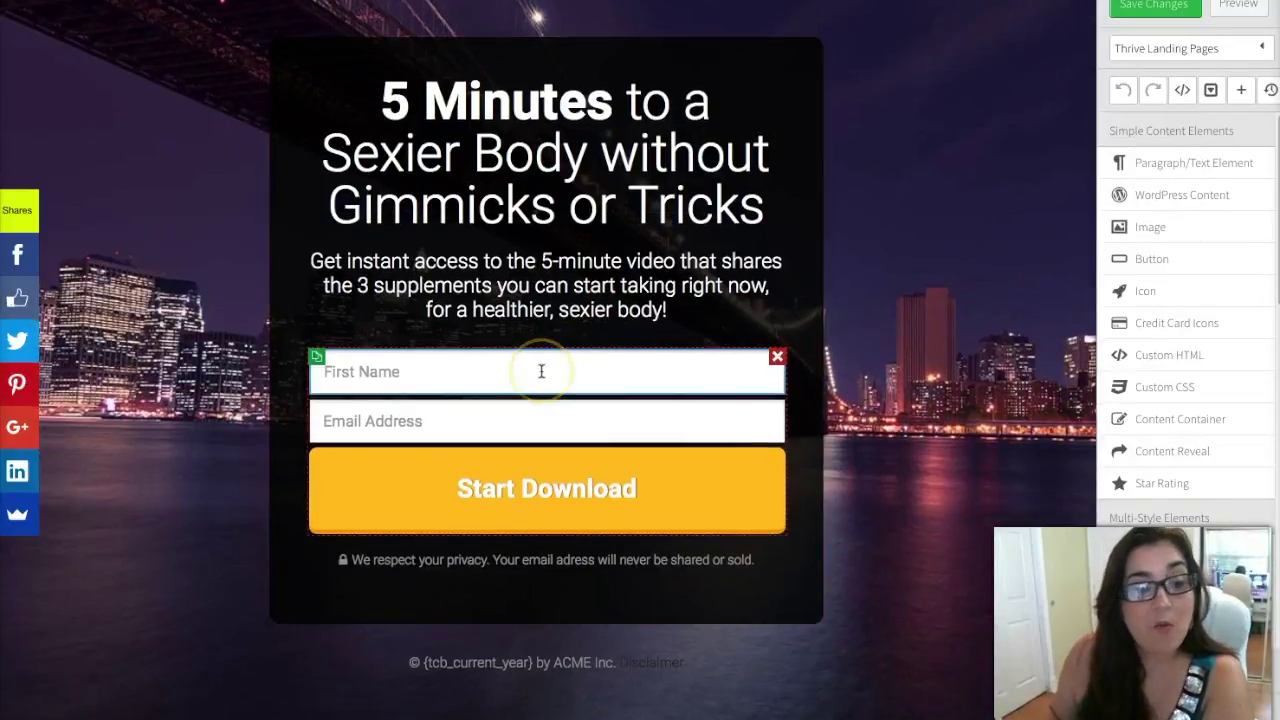
- Start a new service connection for the sign-up form using API as the connection type
click(534, 374)
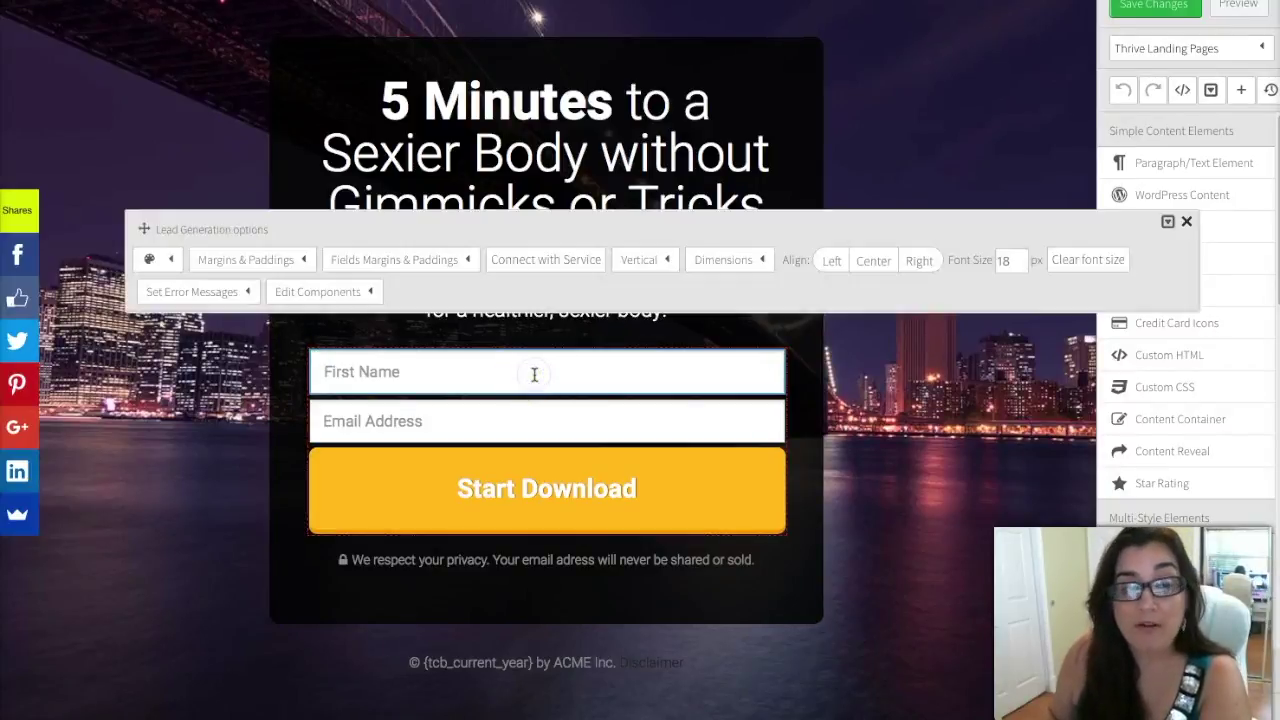
click(526, 274)
click(543, 268)
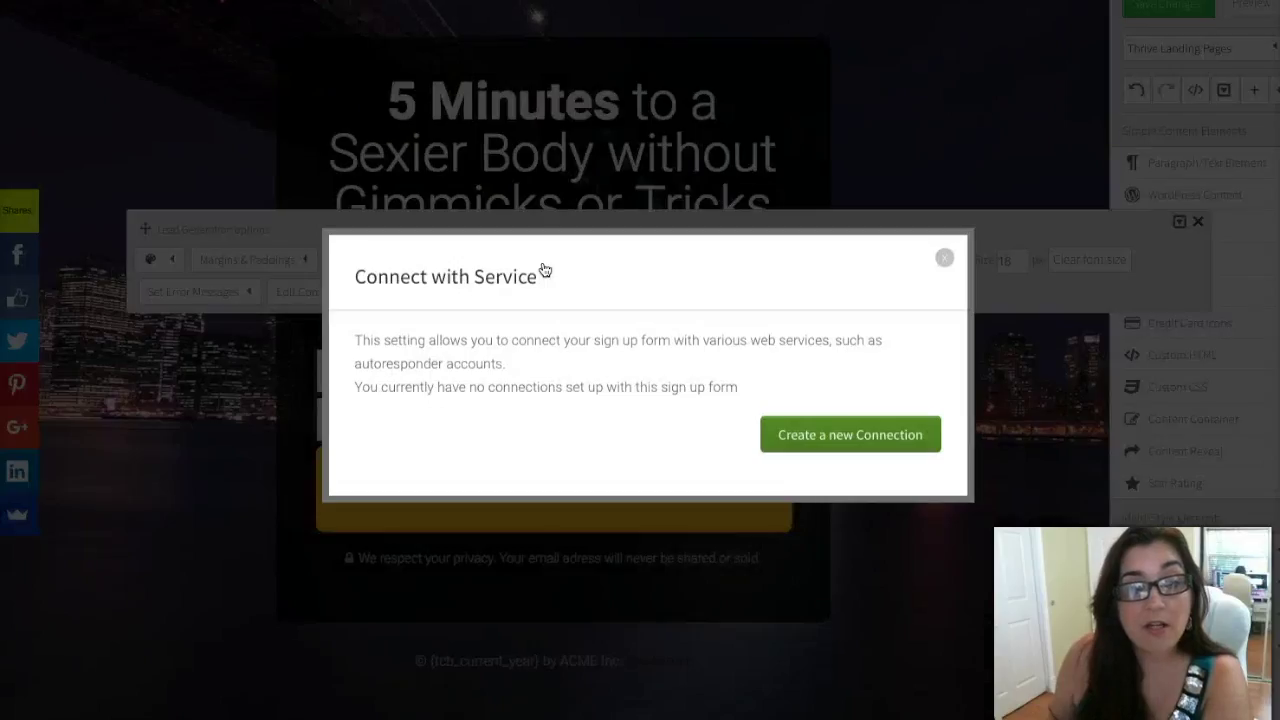
click(845, 437)
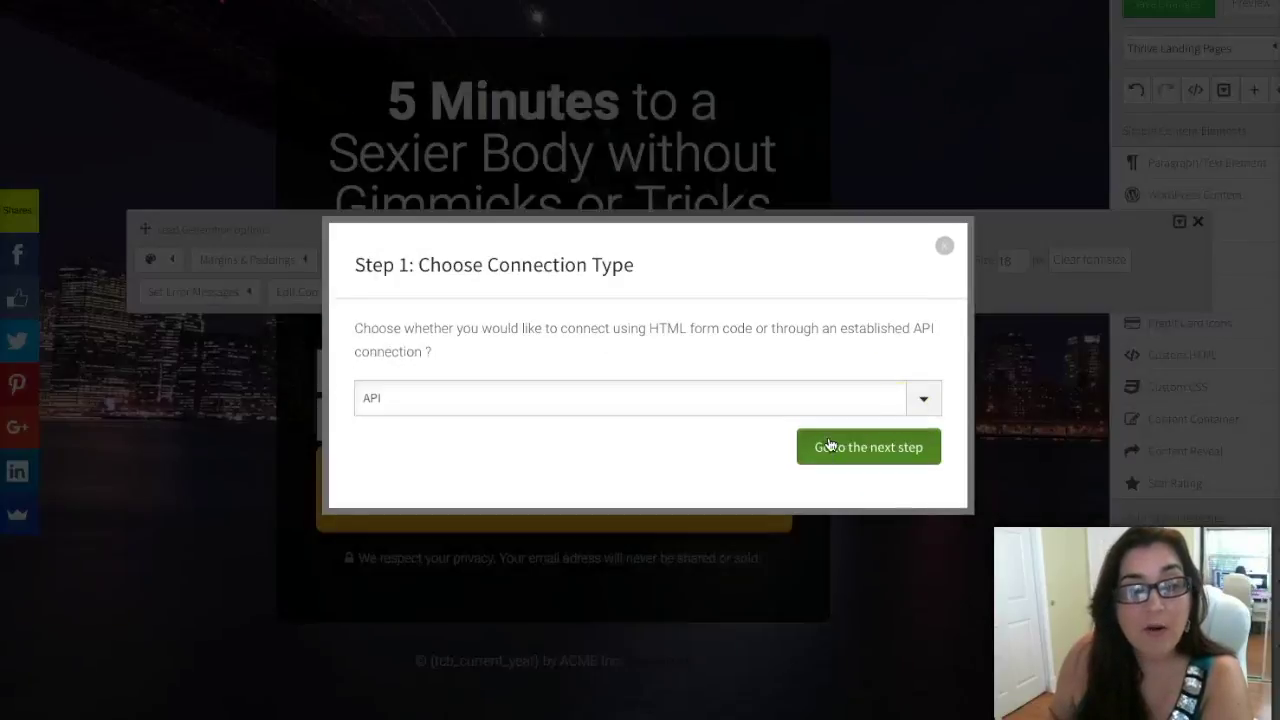
click(409, 400)
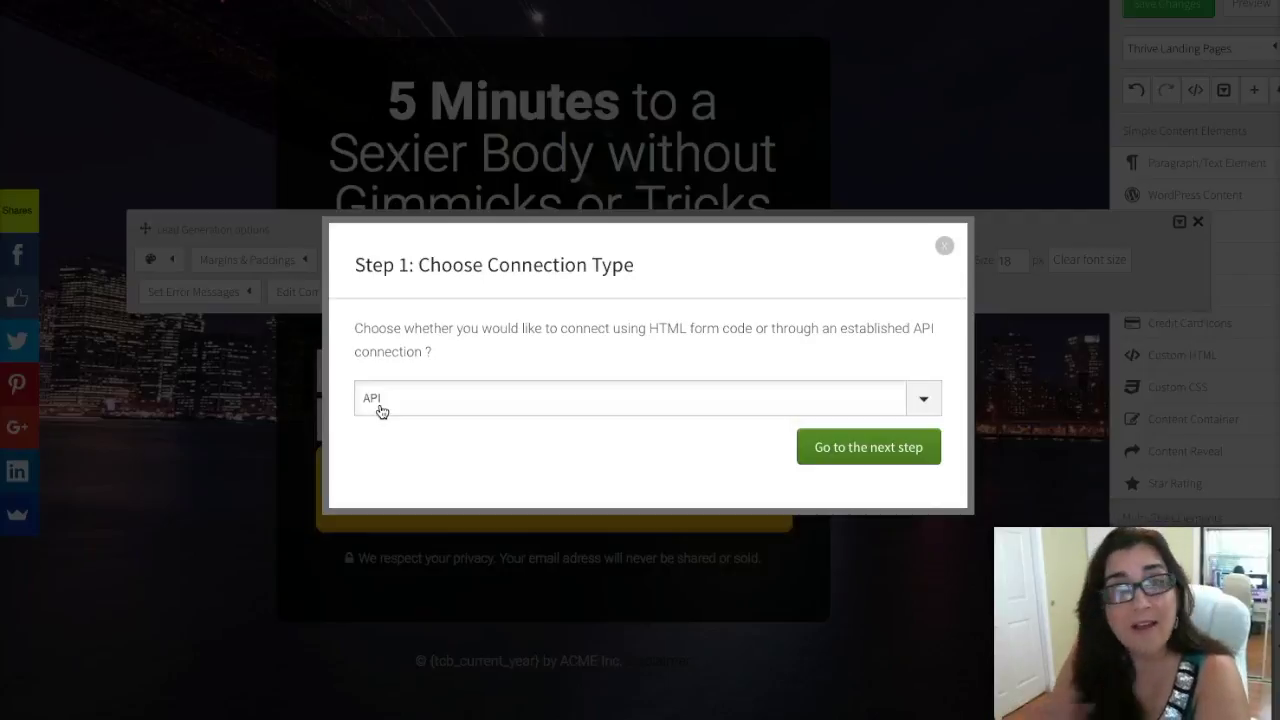
click(880, 458)
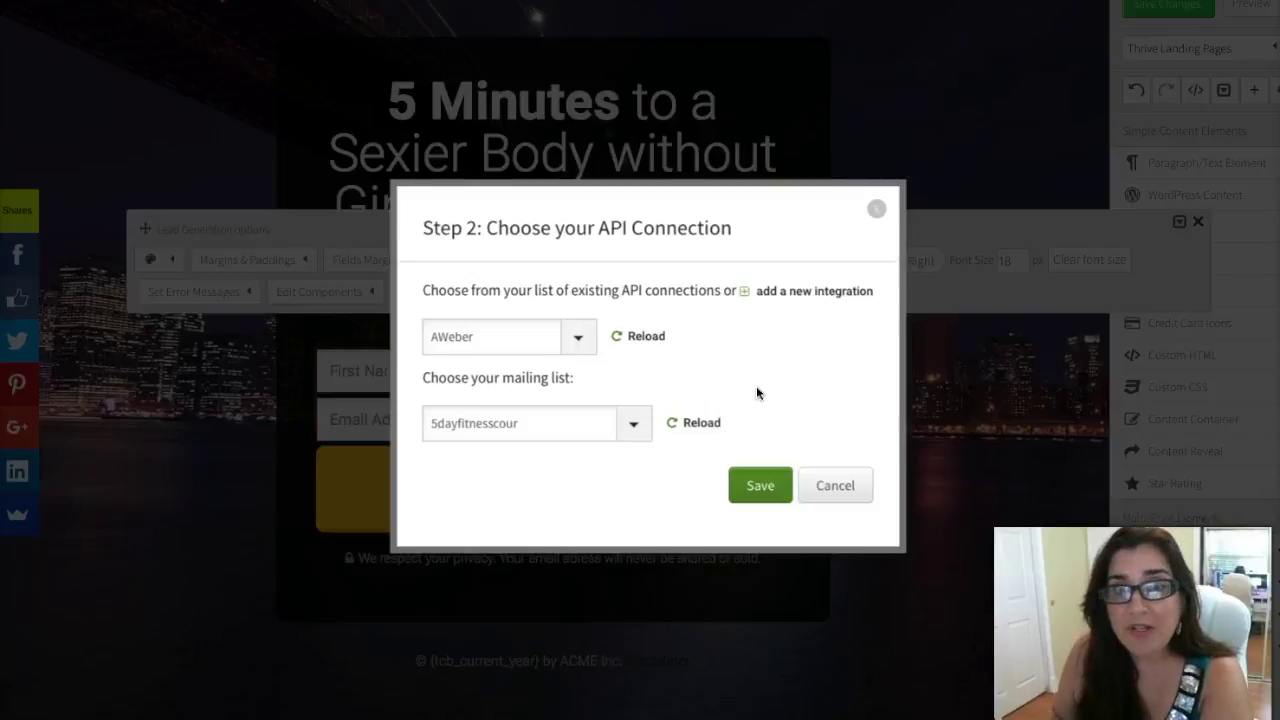
- Connect the form to AWeber with the 5dayfitnesscour mailing list after reloading the lists, and save the connection
click(703, 426)
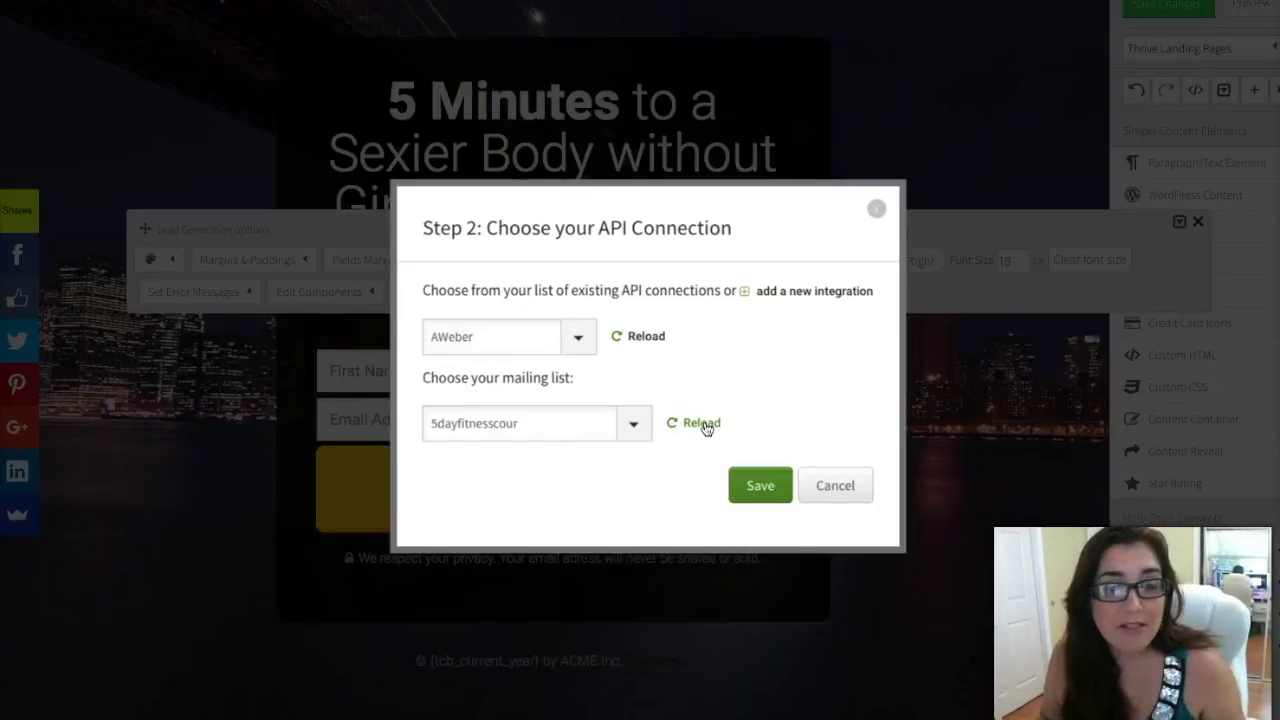
click(637, 428)
click(646, 397)
click(760, 487)
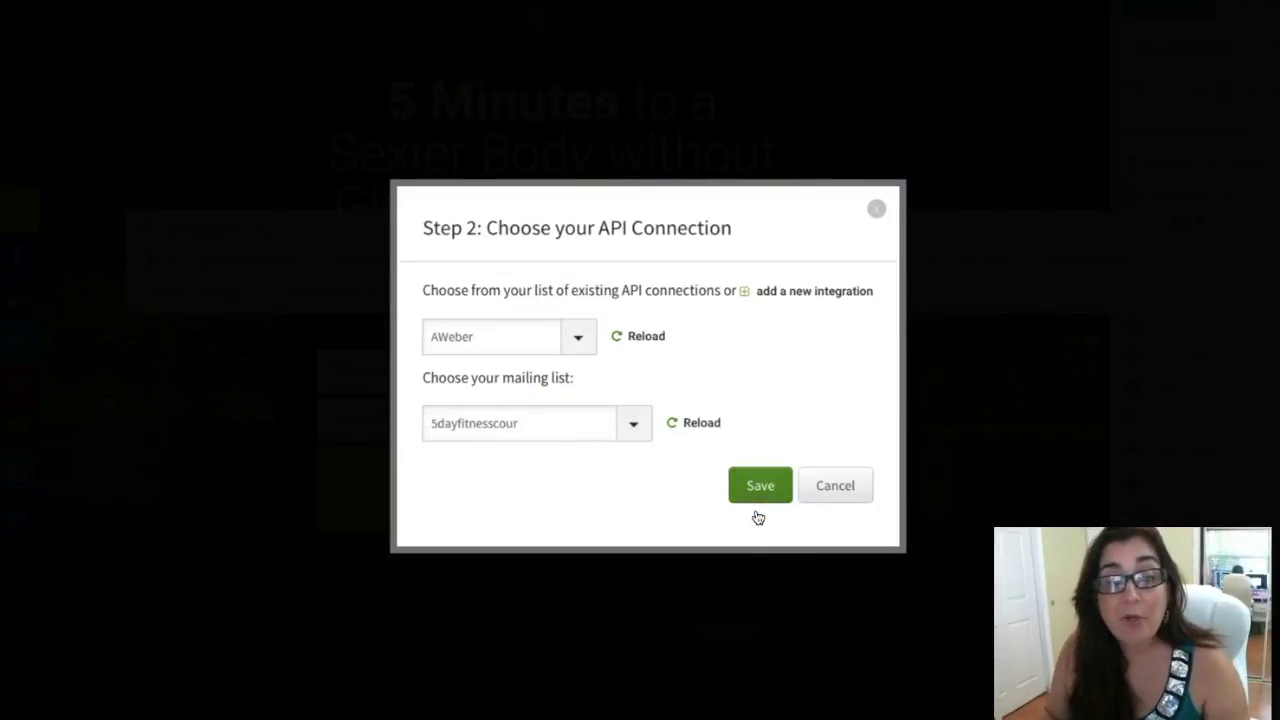
click(760, 484)
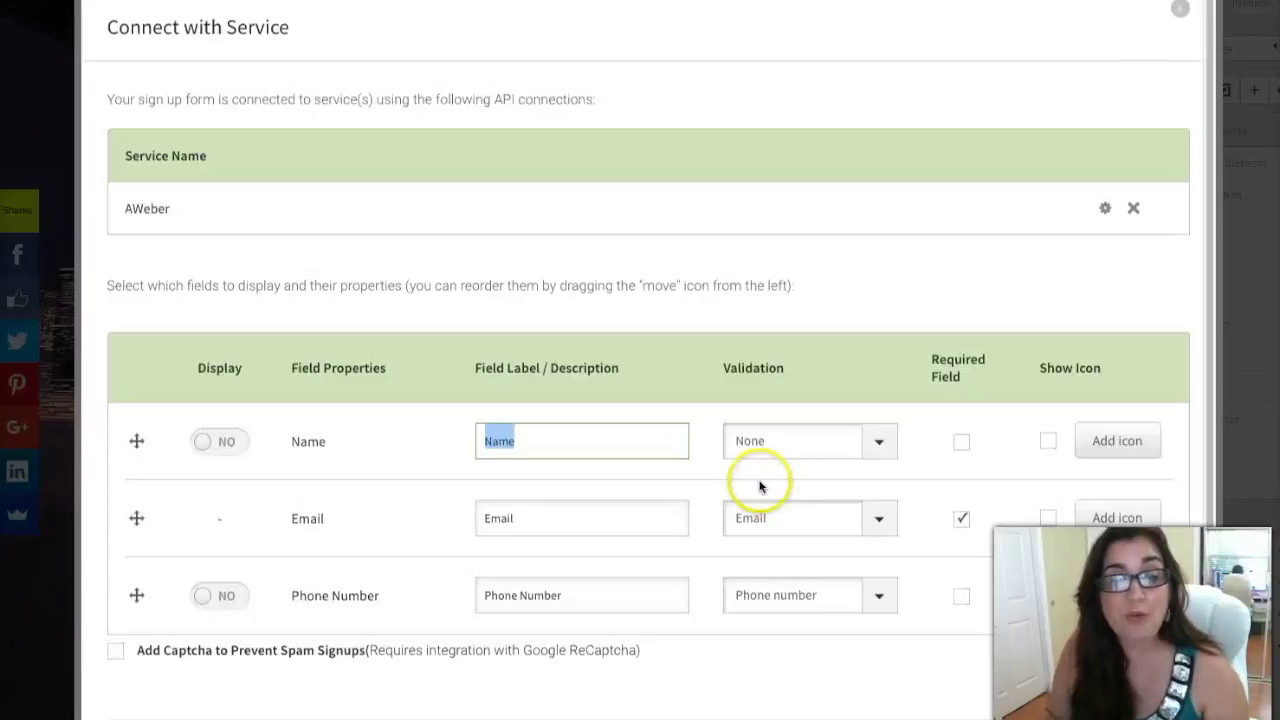
- Display the Name and Phone Number fields in the form and label the phone field "Phone Number (Optional)"
click(234, 443)
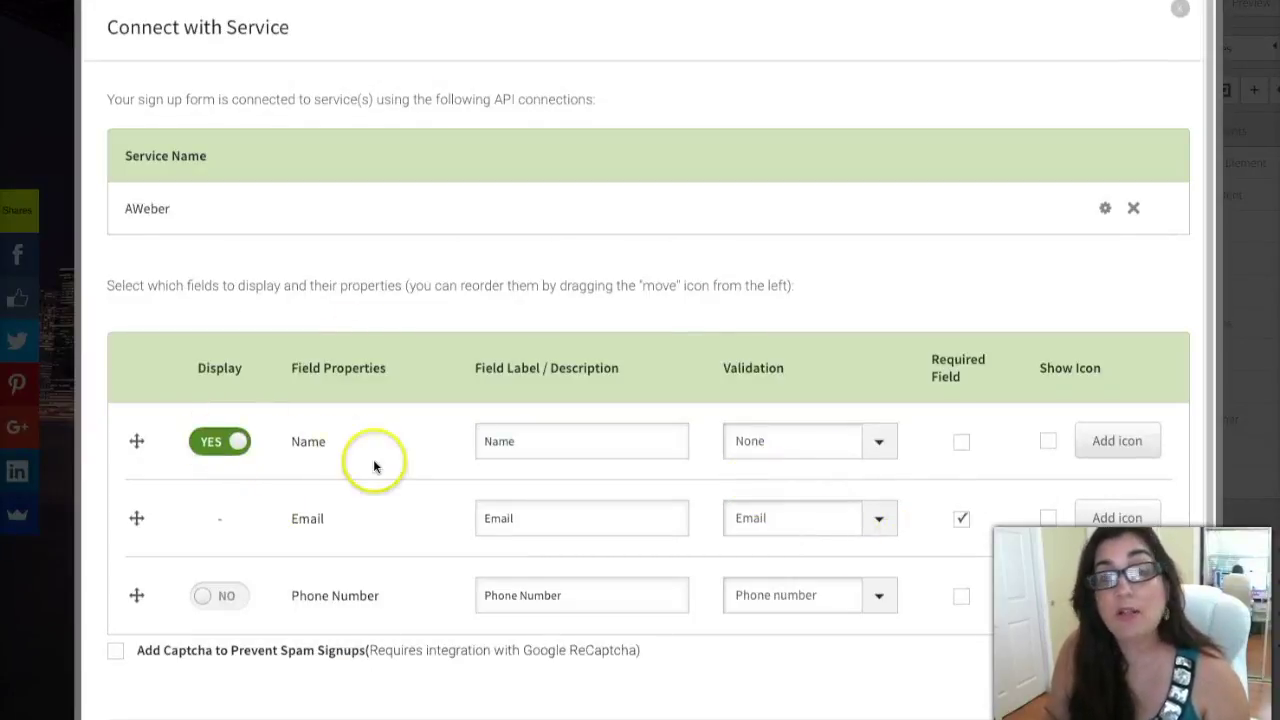
scroll(417, 507, down, 3)
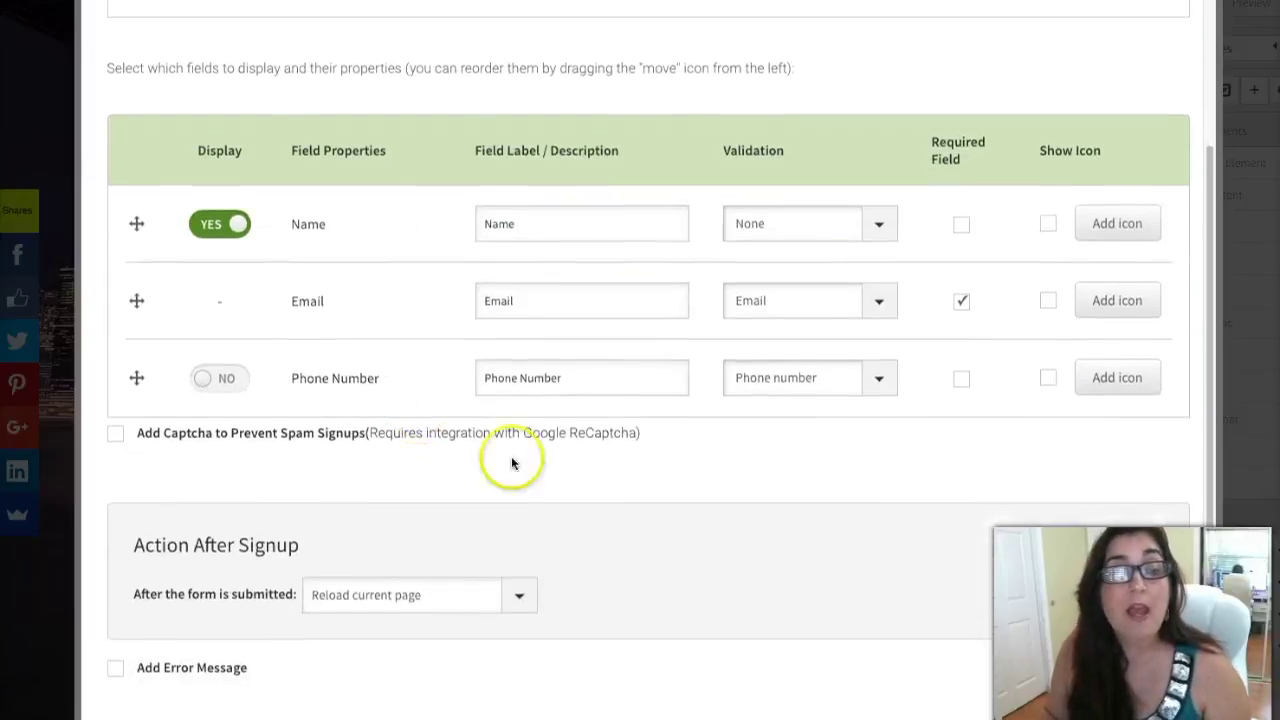
click(238, 384)
click(585, 378)
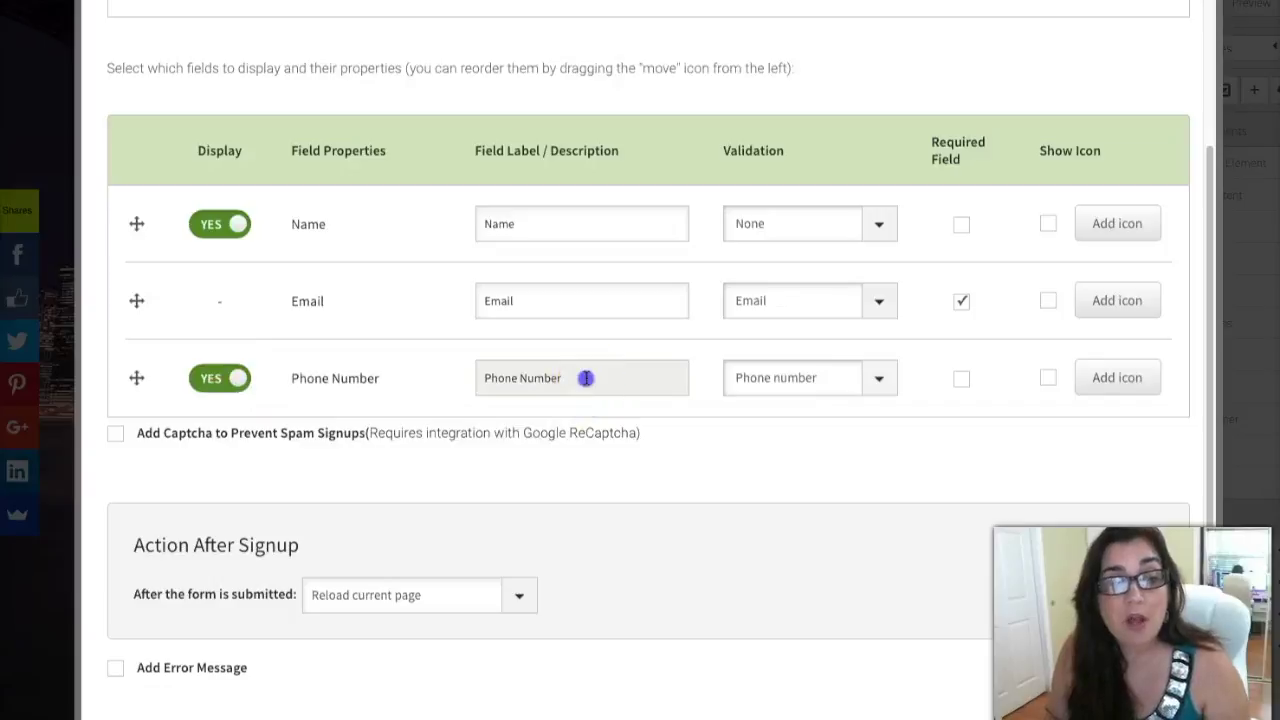
text((Optional))
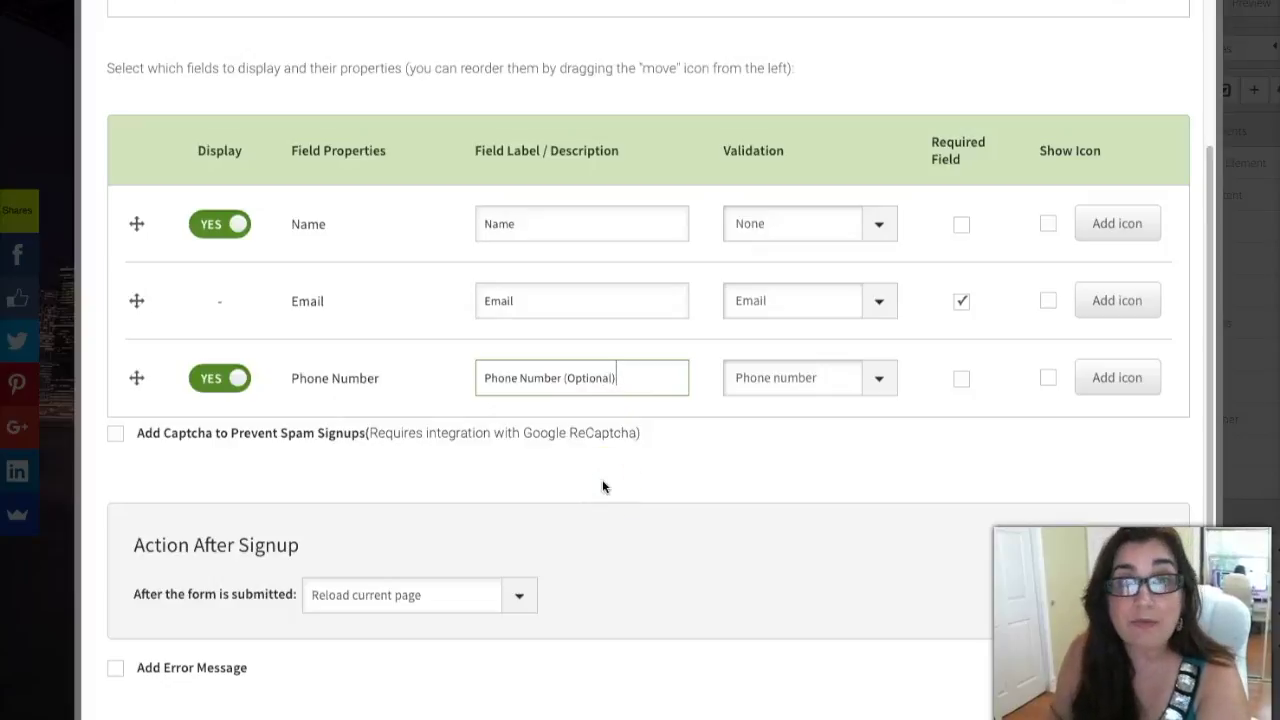
- Try Redirect to URL as the action after the form is submitted
scroll(602, 487, down, 1)
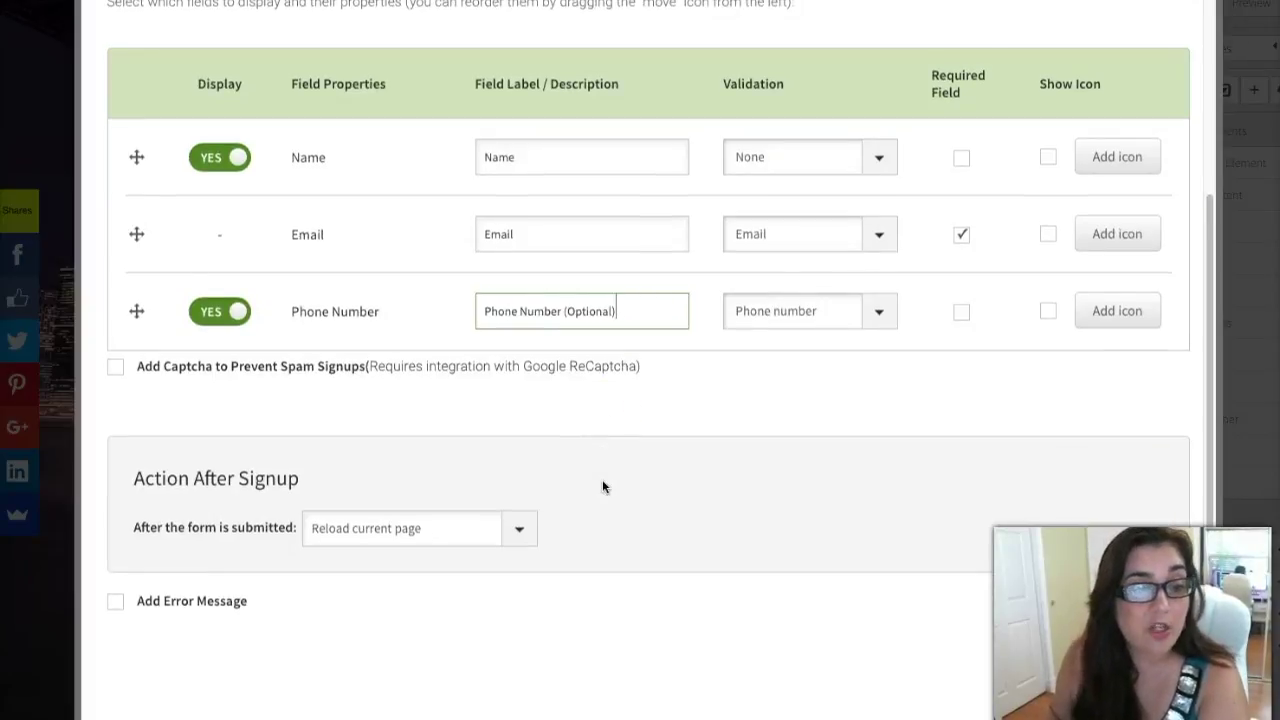
click(519, 530)
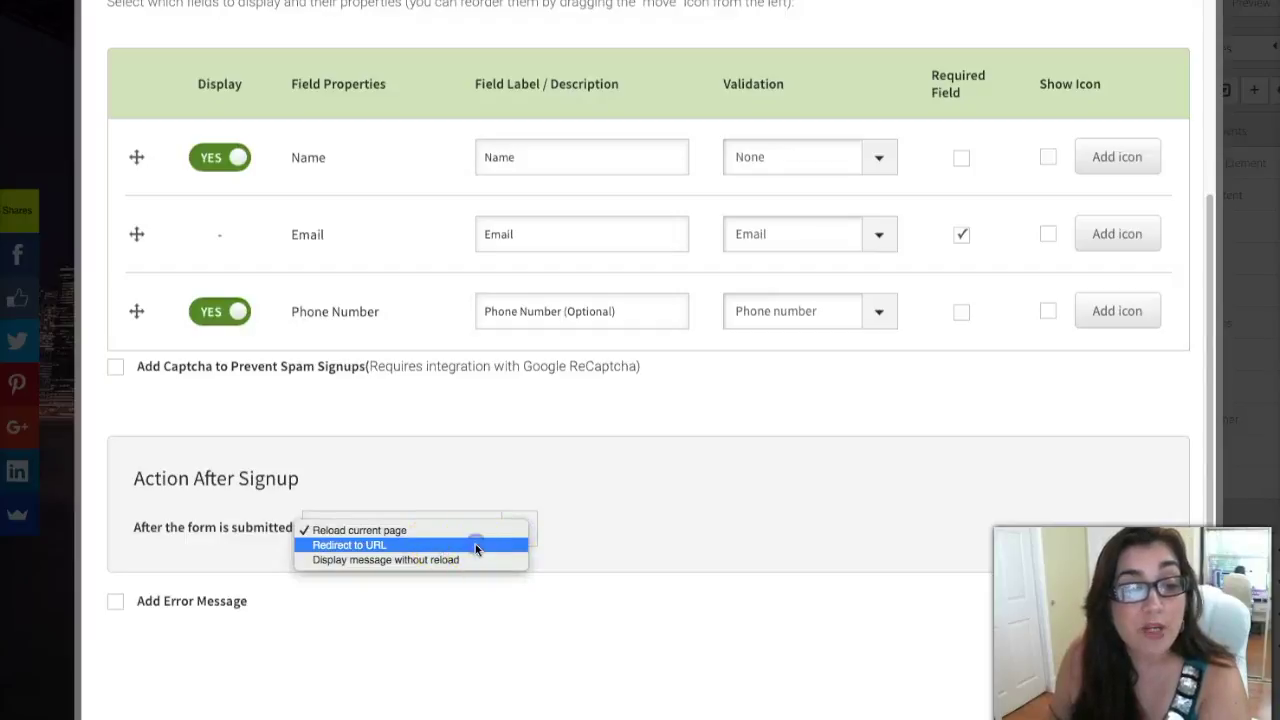
click(476, 548)
click(563, 540)
click(614, 538)
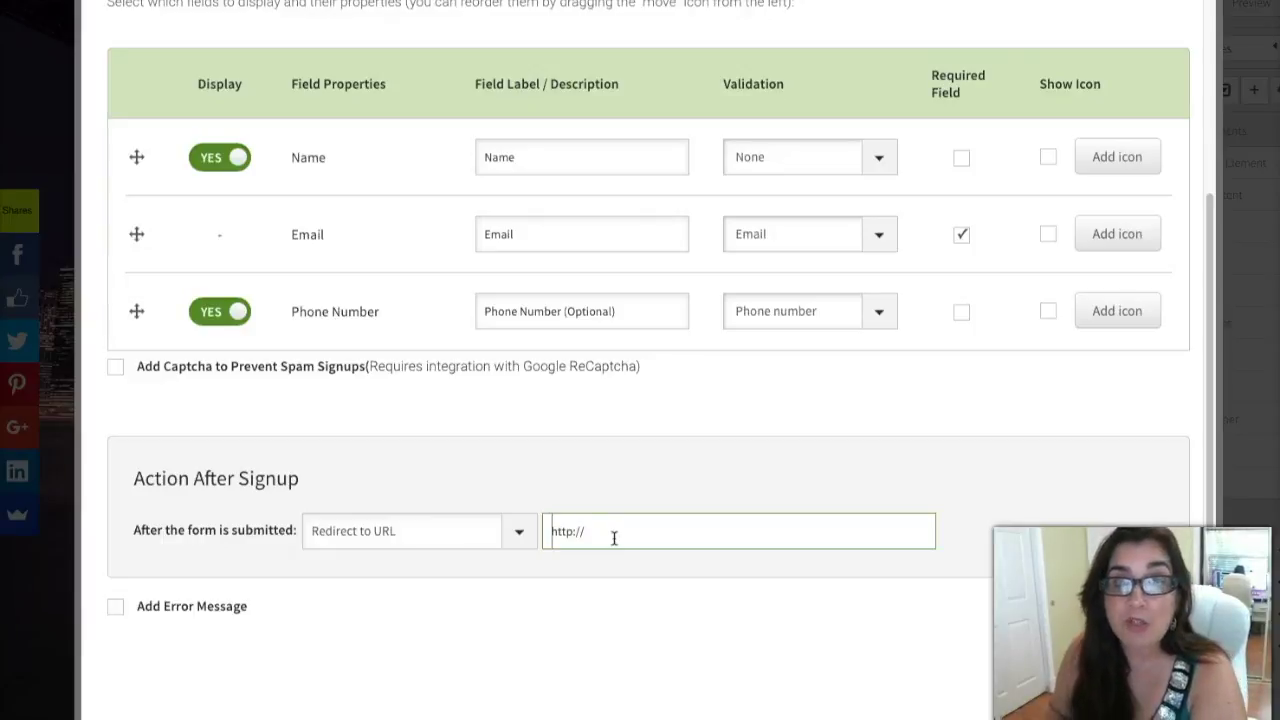
click(608, 538)
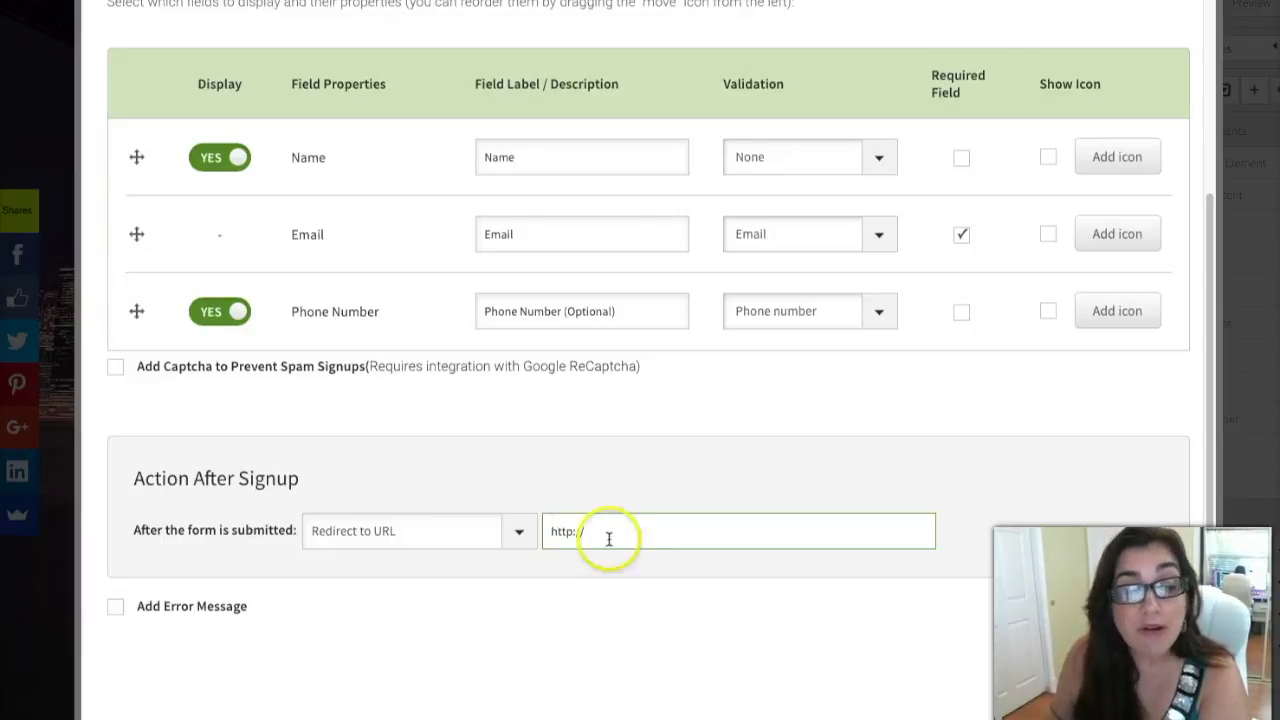
- Set the action after signup to Display message without reload, and save the form settings and the page
click(519, 531)
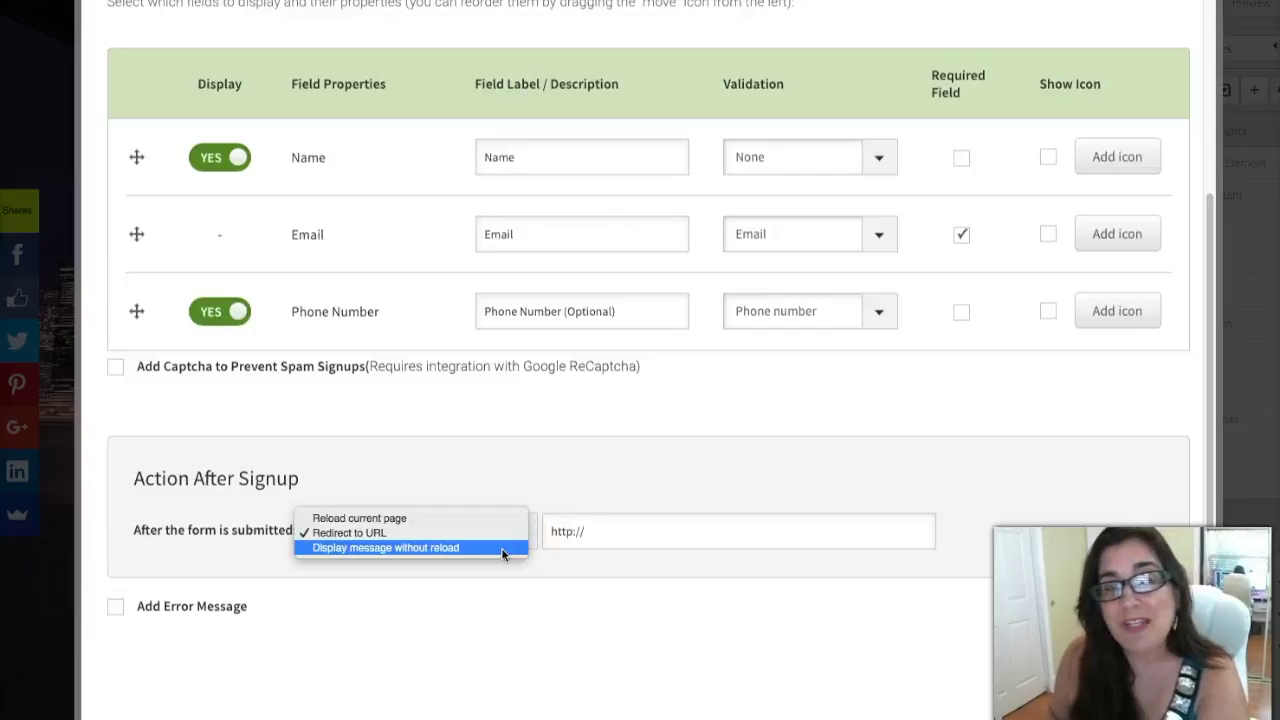
click(503, 553)
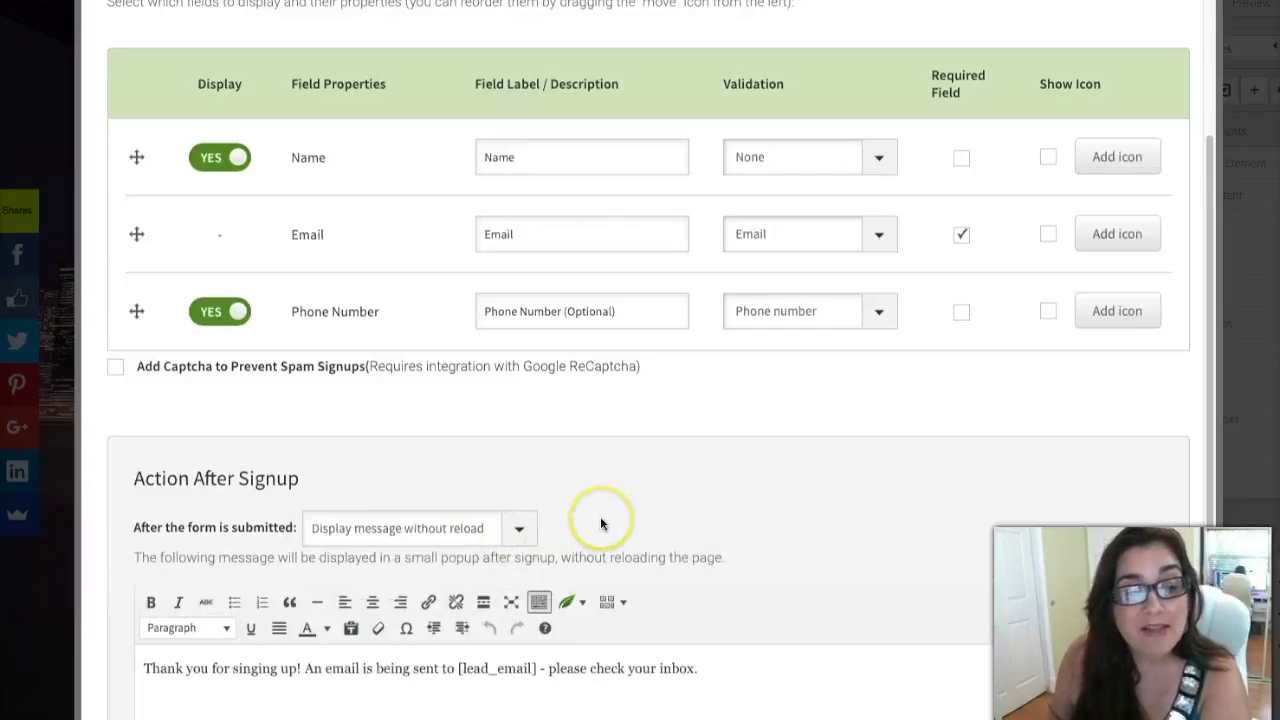
scroll(601, 522, down, 2)
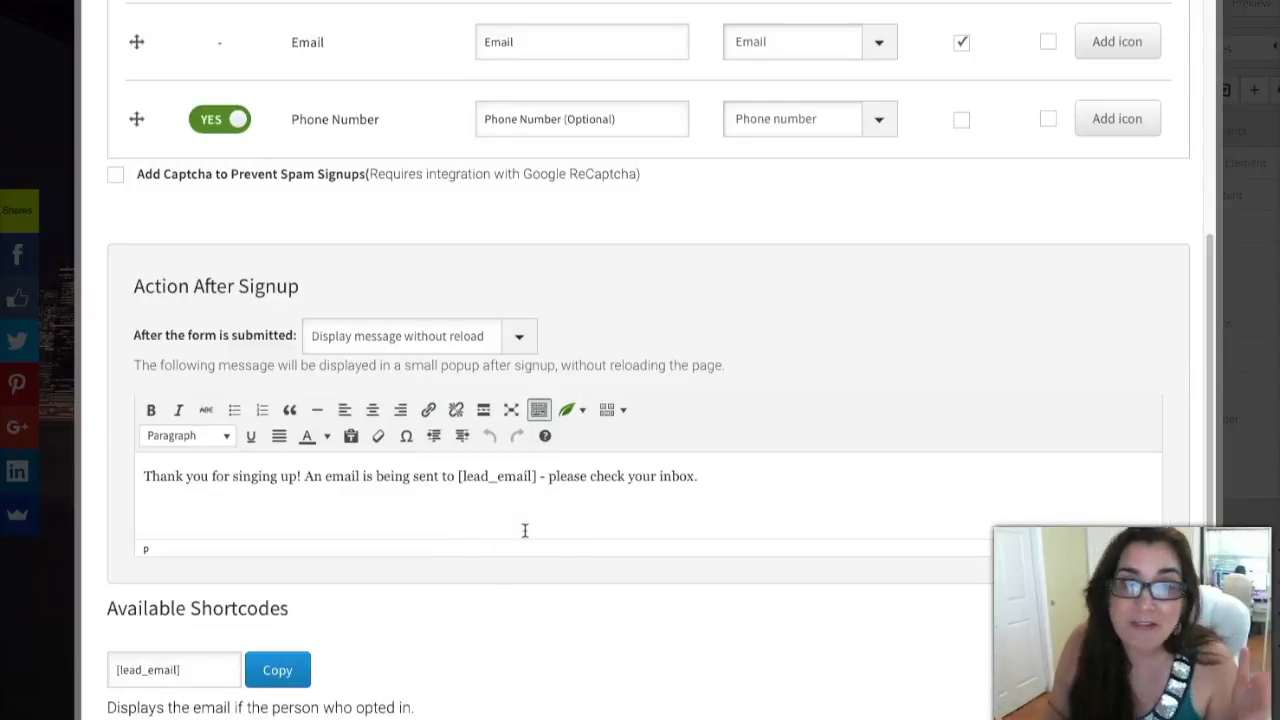
scroll(523, 529, down, 2)
scroll(523, 529, down, 1)
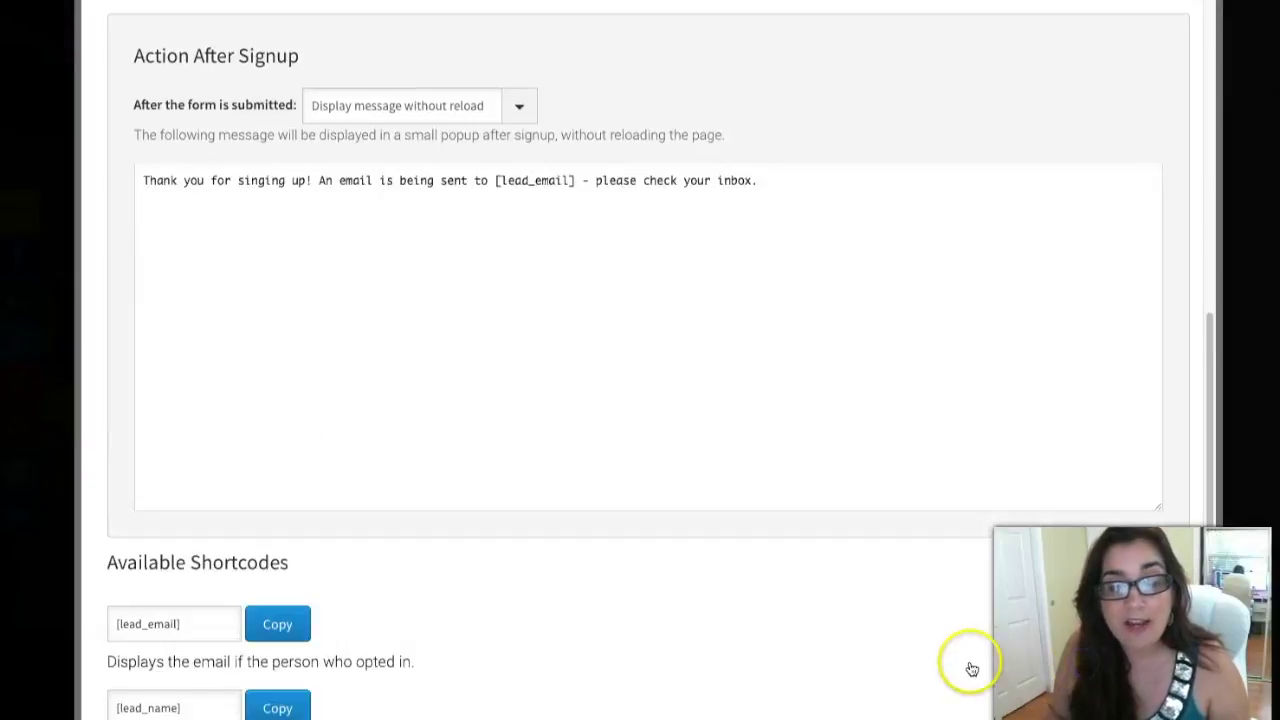
key(Escape)
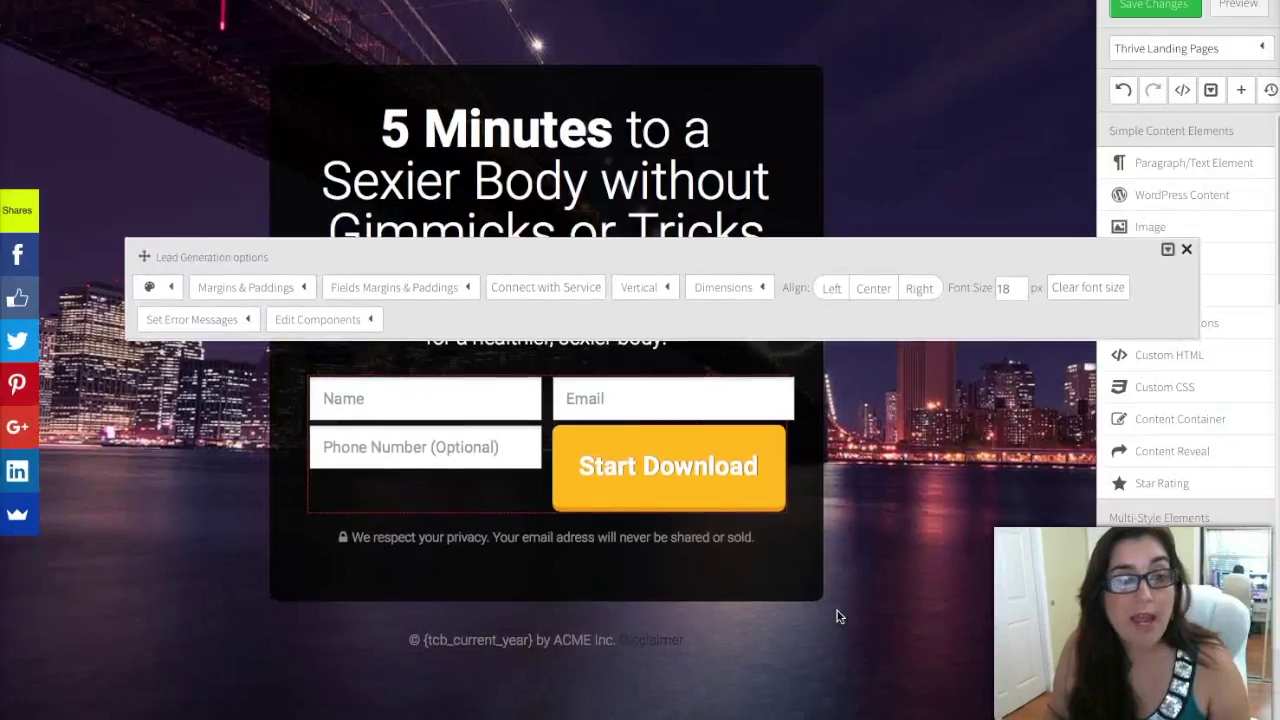
click(1006, 153)
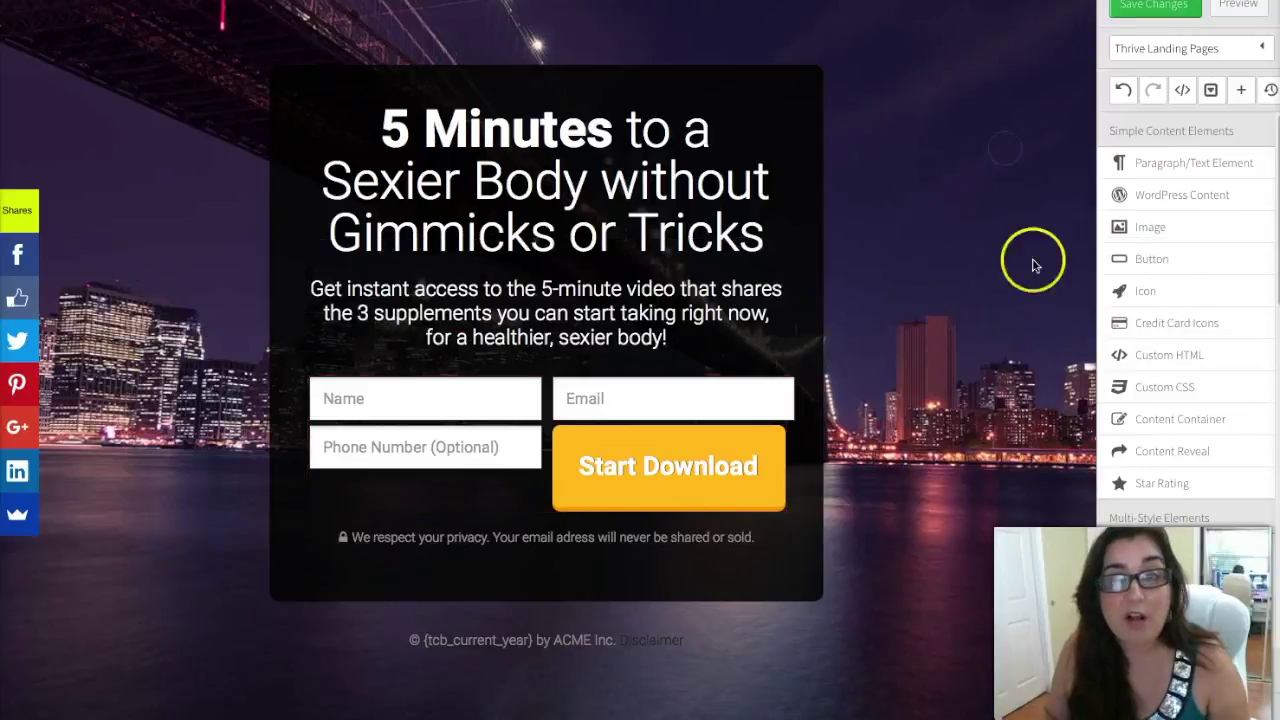
click(1146, 10)
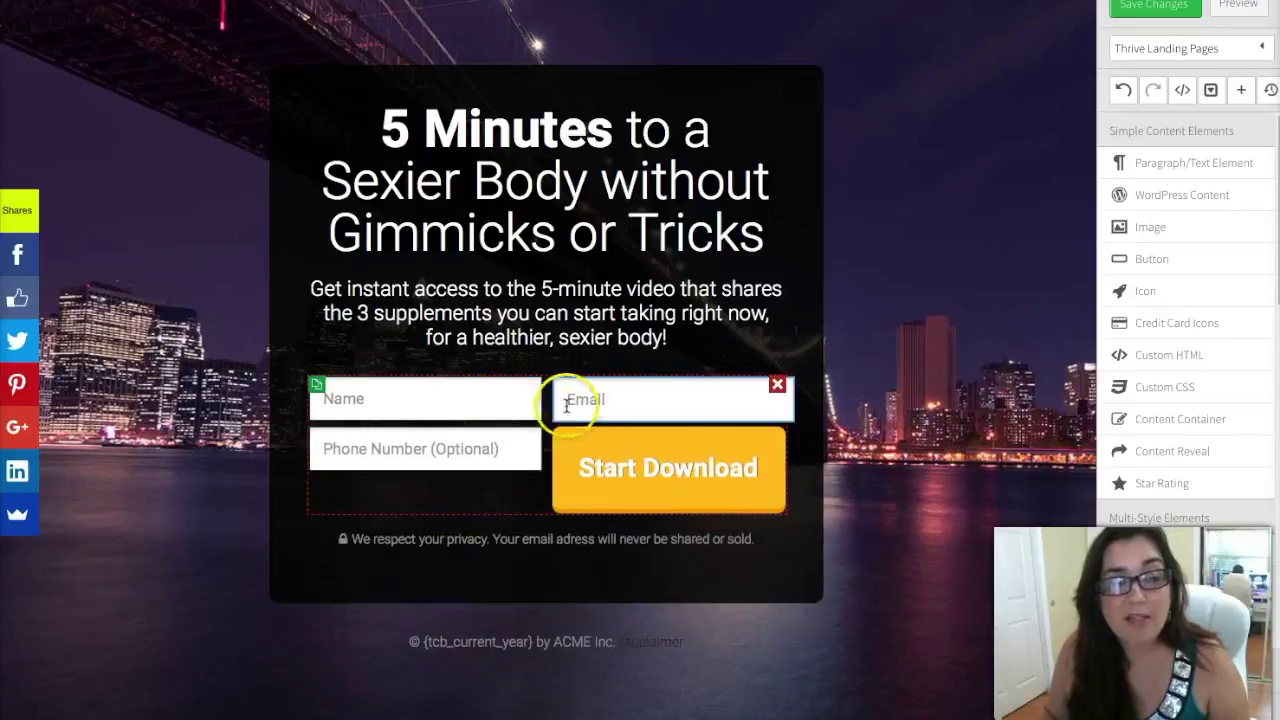
- Change the lead generation form's layout to Vertical
click(568, 398)
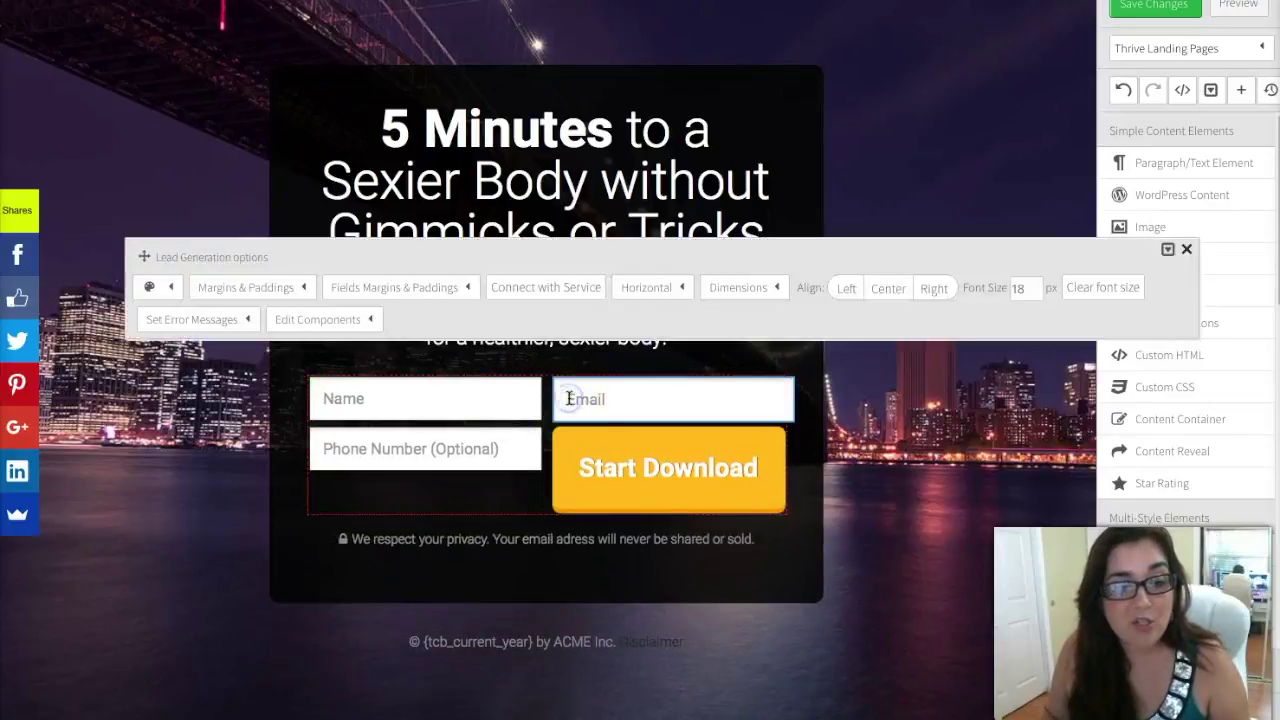
click(635, 291)
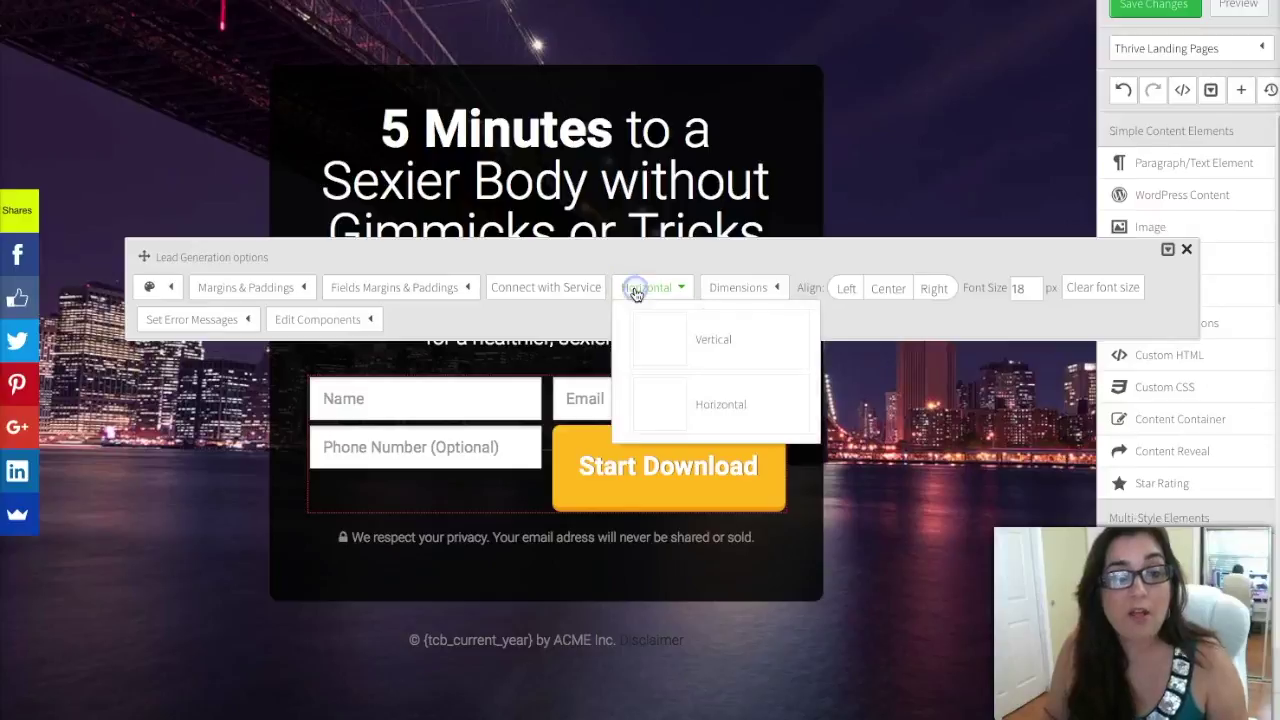
click(658, 340)
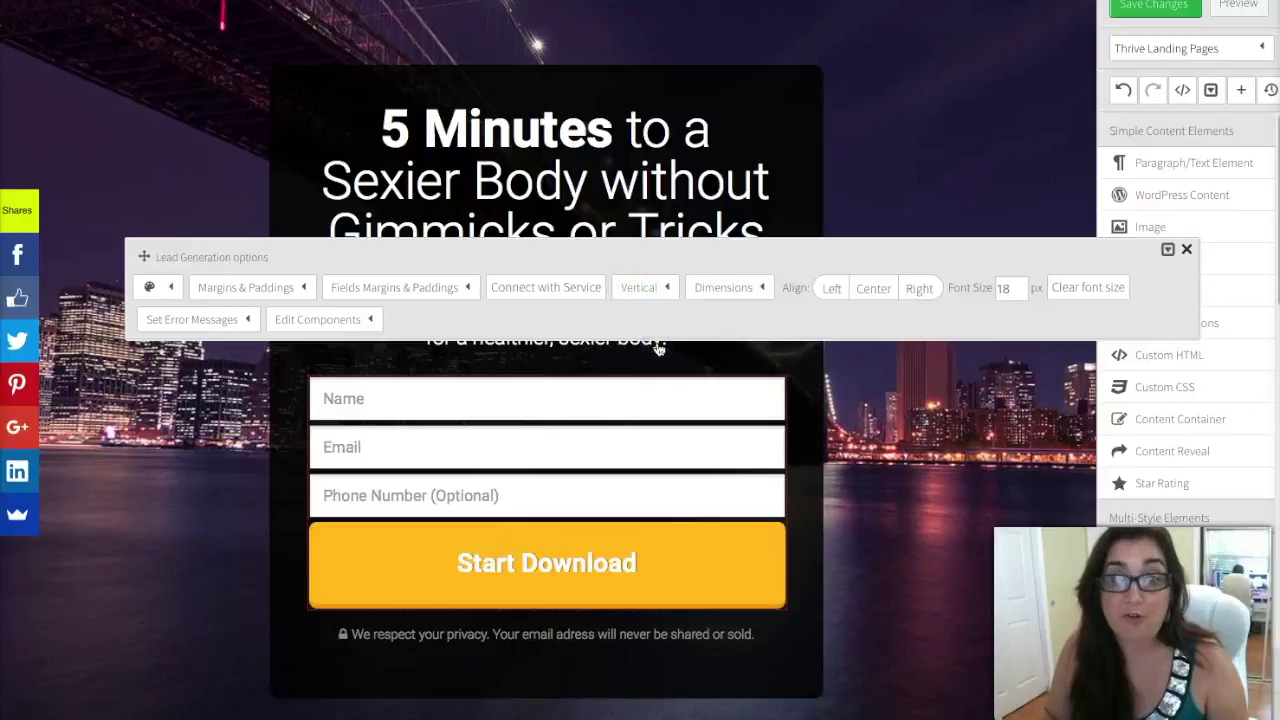
- Change the form's submit button text to "YES! Show Me the Video!"
click(580, 565)
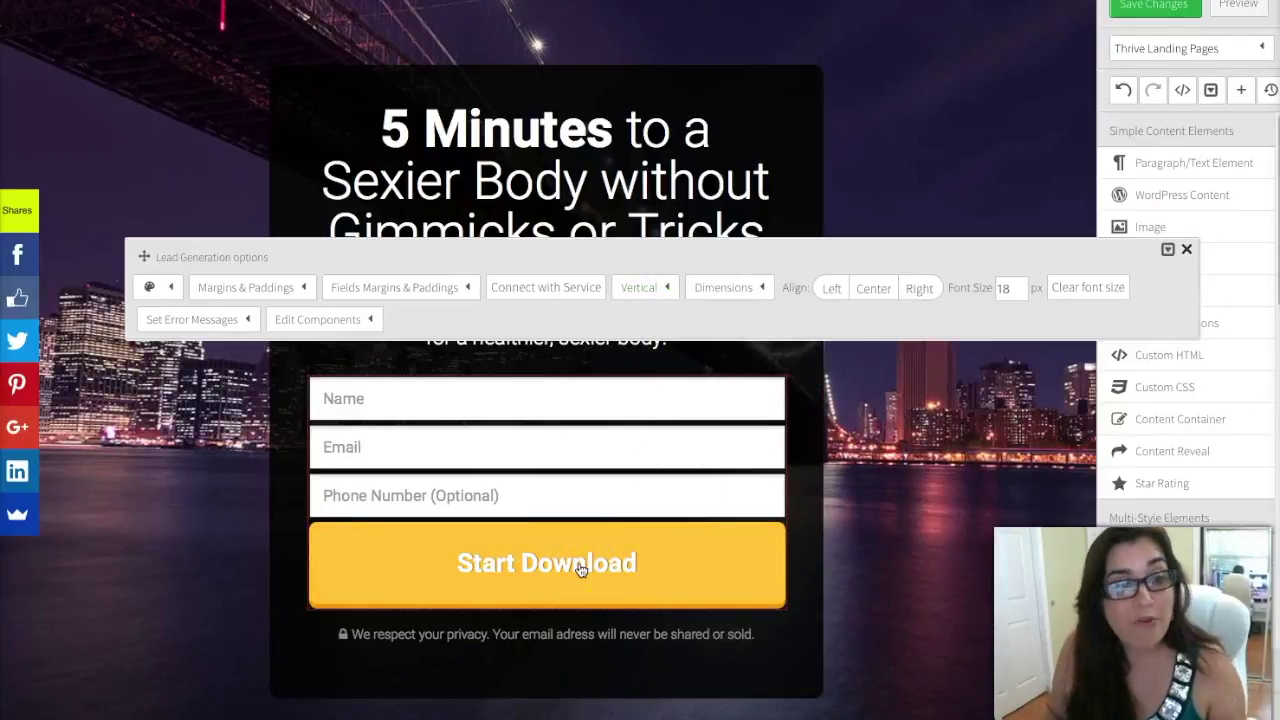
click(345, 320)
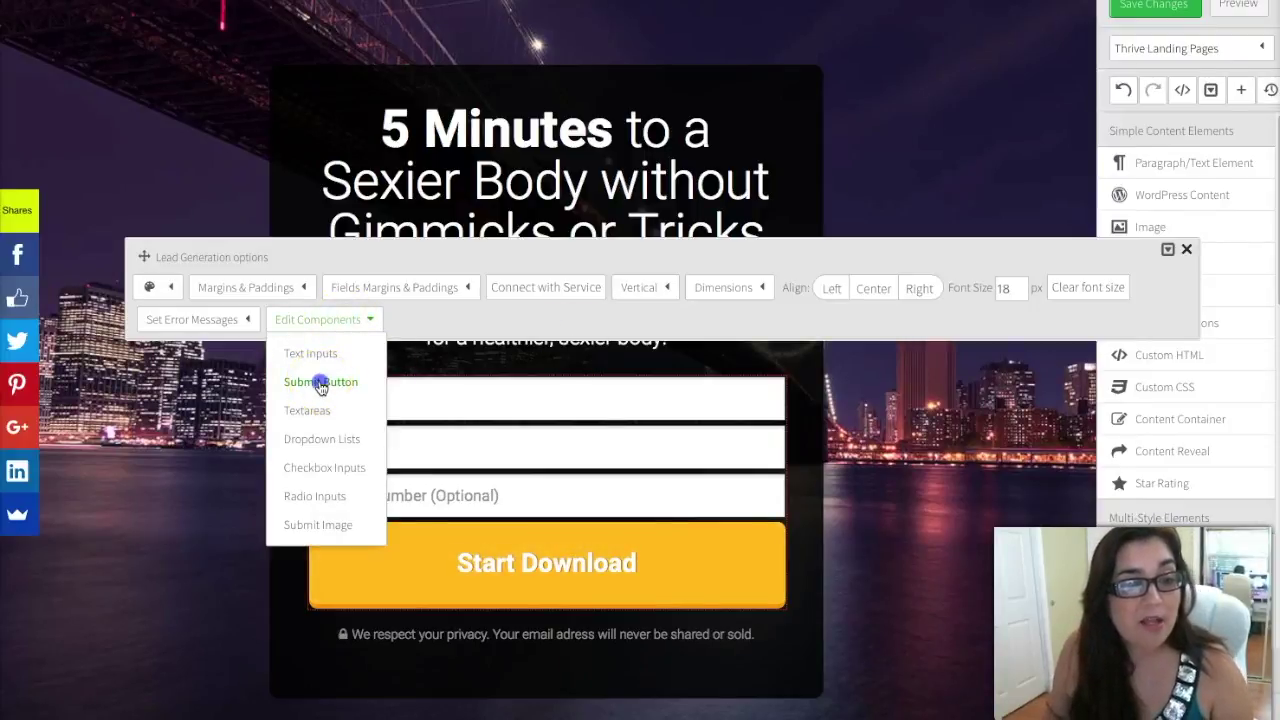
click(320, 383)
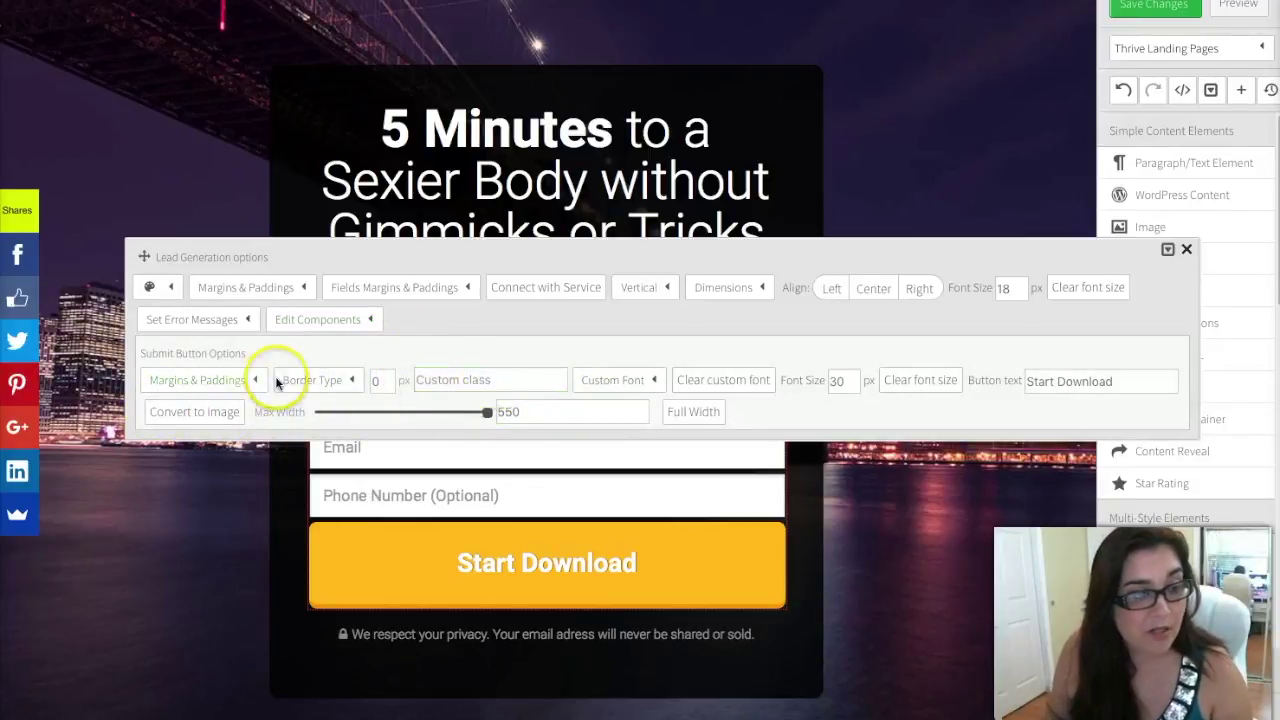
click(1118, 381)
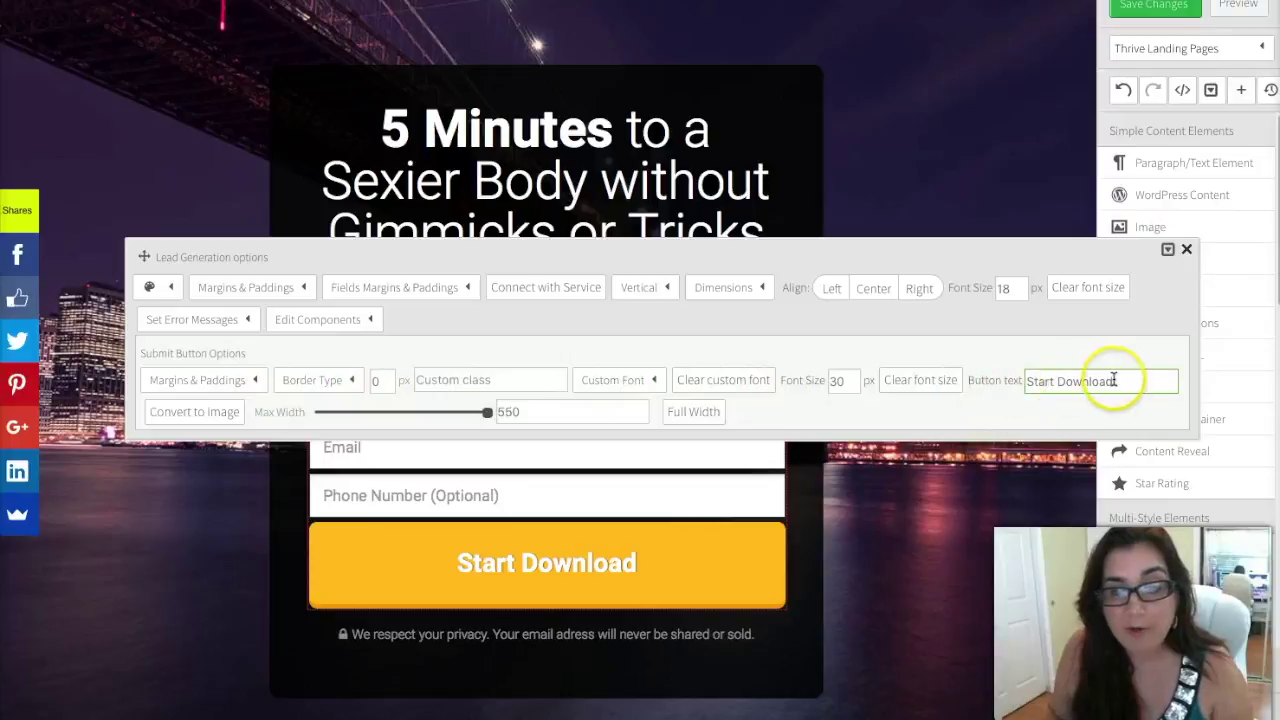
key(ctrl+a)
text(Y)
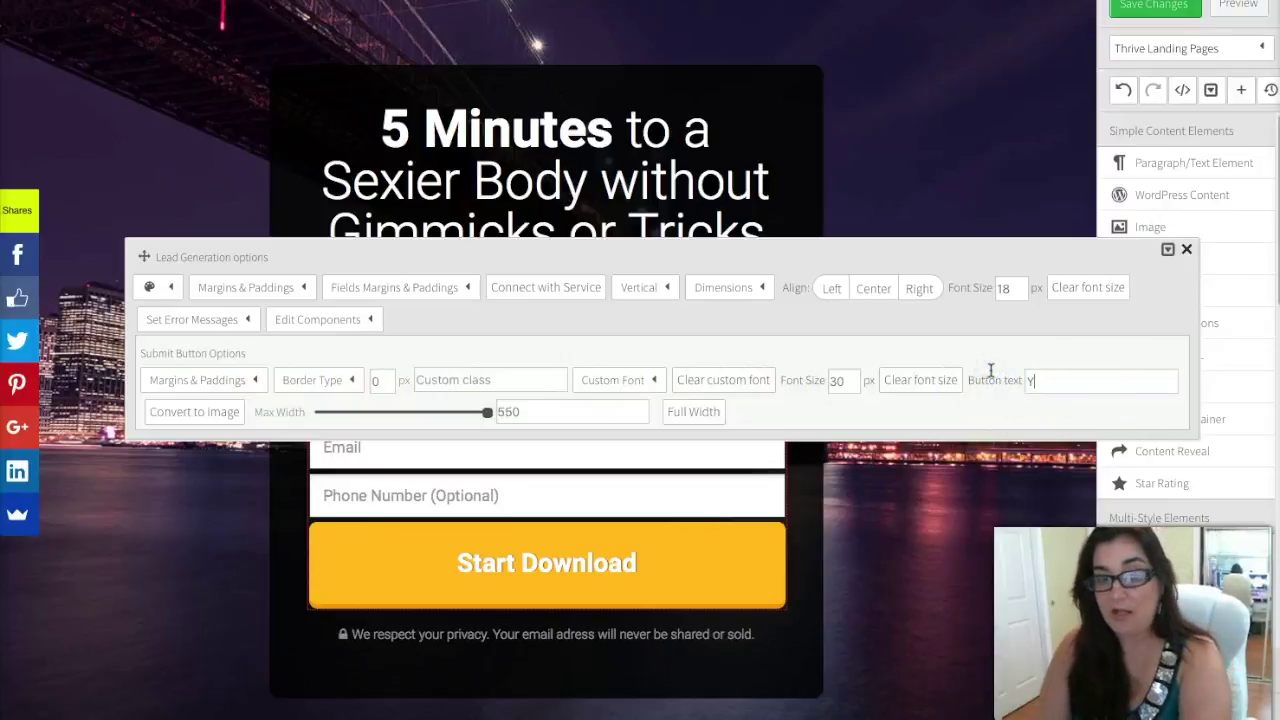
text(ES! Show Me the Video!)
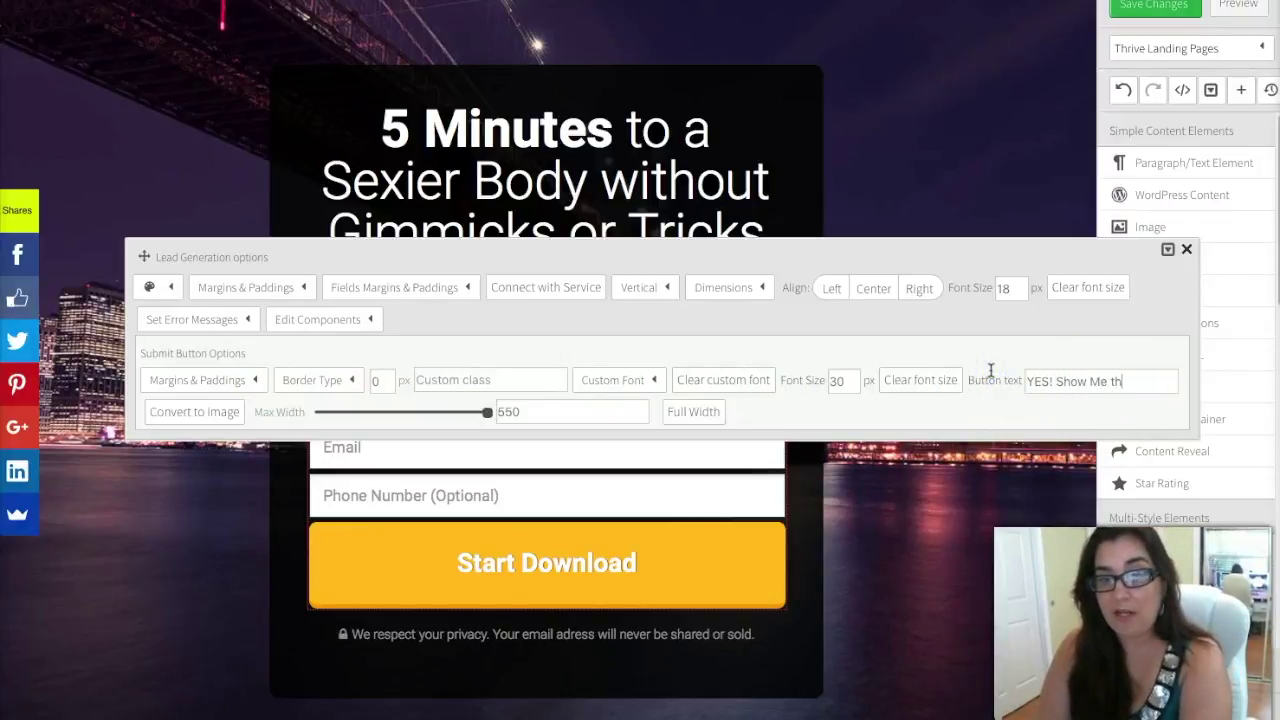
click(986, 484)
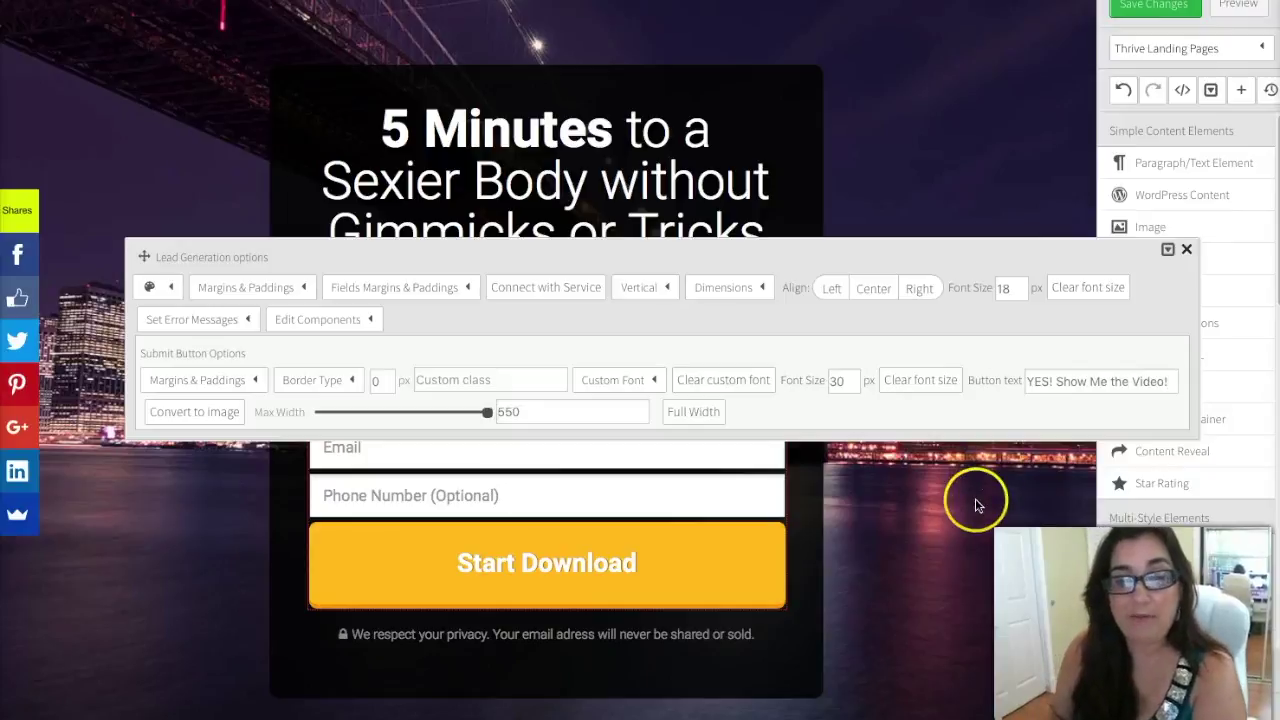